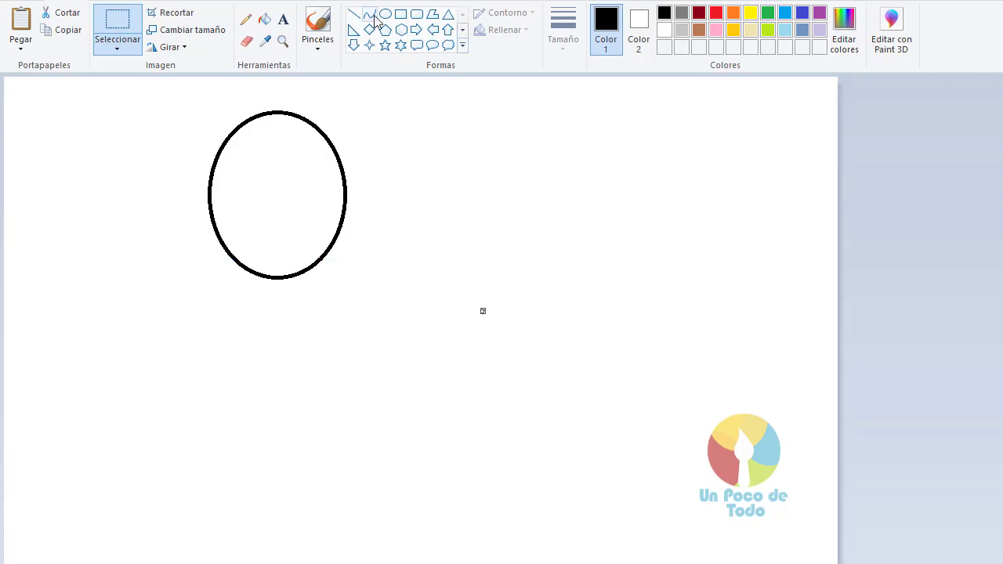
# Draw a large black ellipse for the body around the head, stretching its height and width until it reaches the canvas's upper edge.
pyautogui.click(385, 14)
pyautogui.moveTo(195, 239)
pyautogui.mouseDown()
pyautogui.moveTo(437, 541)
pyautogui.moveTo(480, 563)
pyautogui.mouseUp()
pyautogui.moveTo(361, 457)
pyautogui.mouseDown()
pyautogui.moveTo(322, 435)
pyautogui.moveTo(304, 451)
pyautogui.mouseUp()
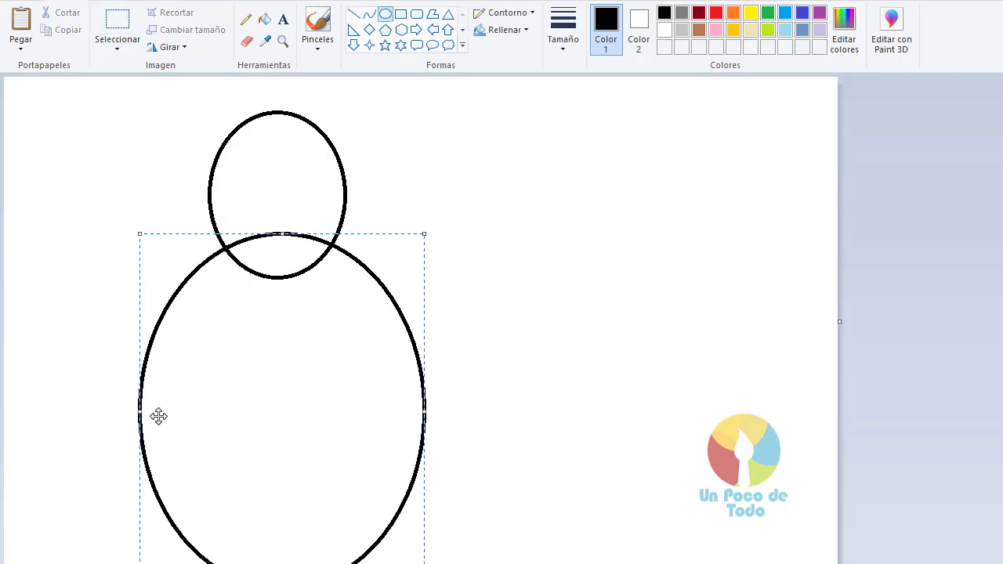
pyautogui.moveTo(140, 416); pyautogui.dragTo(150, 419)
pyautogui.moveTo(424, 414); pyautogui.dragTo(419, 413)
pyautogui.moveTo(276, 413); pyautogui.dragTo(273, 416)
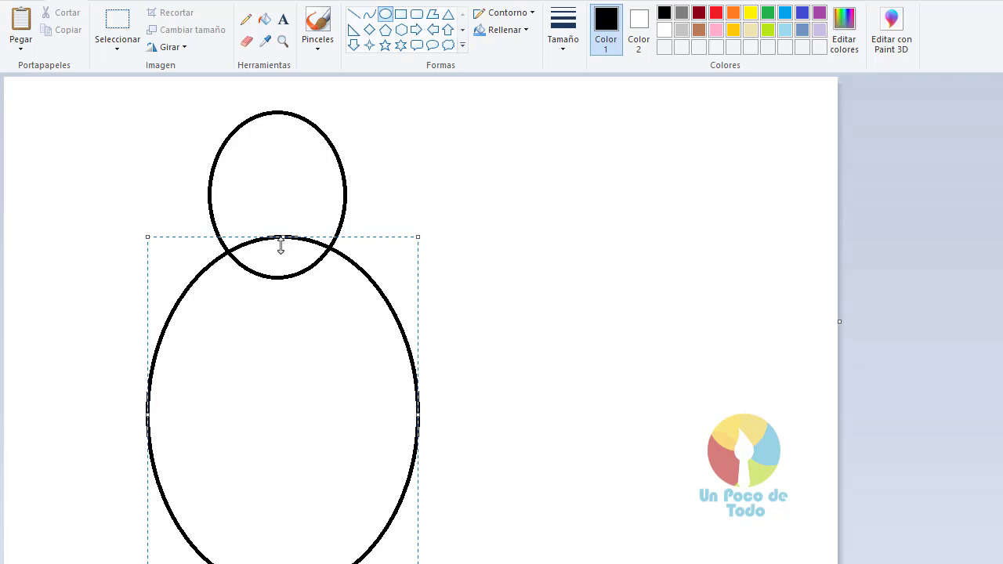
pyautogui.moveTo(282, 237); pyautogui.dragTo(277, 74)
pyautogui.moveTo(148, 338); pyautogui.dragTo(136, 337)
pyautogui.moveTo(417, 338); pyautogui.dragTo(434, 332)
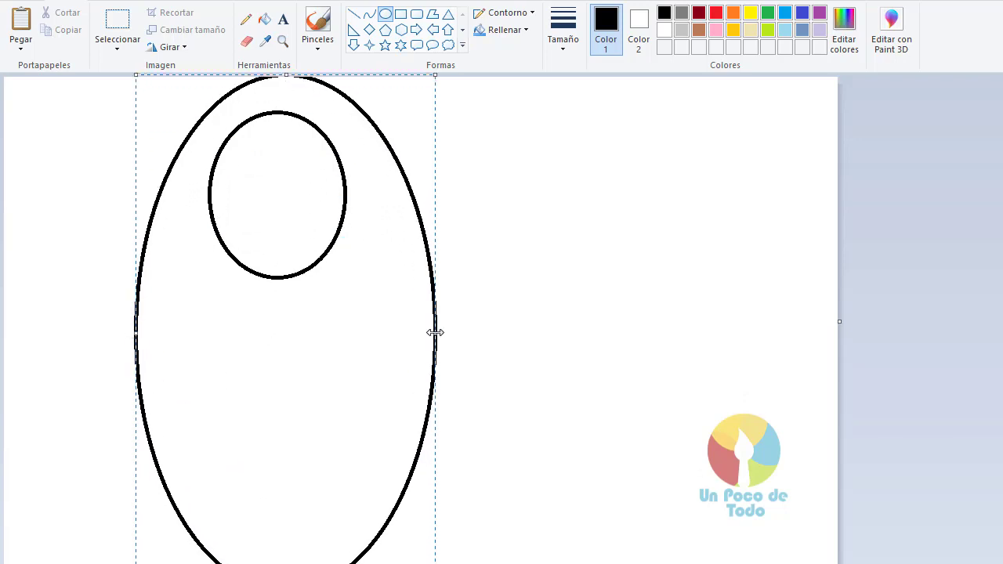
# Move the body ellipse down below the head and erase its arc inside the head and its lower portion.
pyautogui.moveTo(373, 322); pyautogui.dragTo(368, 479)
pyautogui.click(484, 439)
pyautogui.click(246, 41)
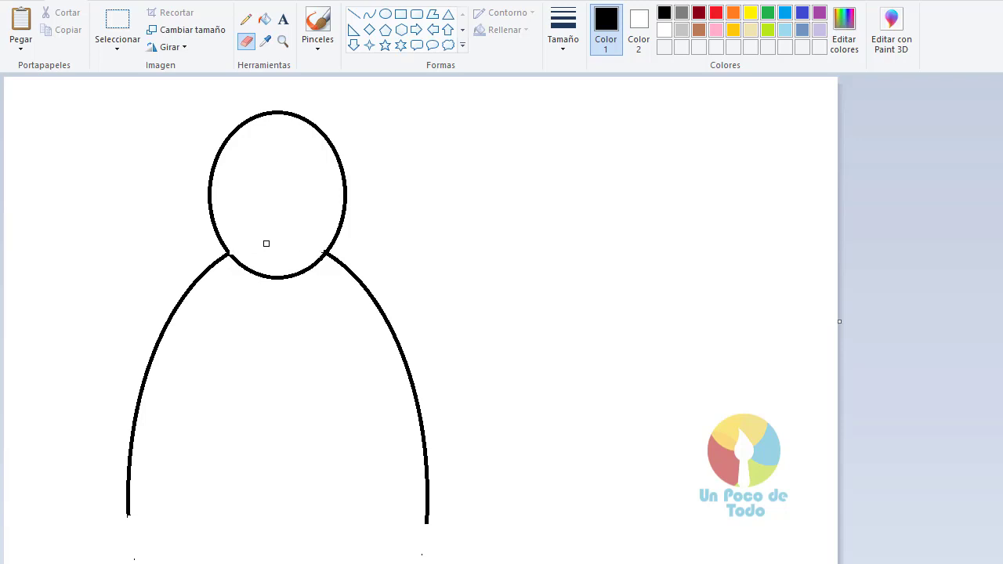
# Draw a wide ellipse for the hair over the upper half of the head, centred and slightly above its outline.
pyautogui.click(385, 14)
pyautogui.moveTo(183, 112)
pyautogui.mouseDown()
pyautogui.moveTo(365, 211)
pyautogui.moveTo(340, 228)
pyautogui.mouseUp()
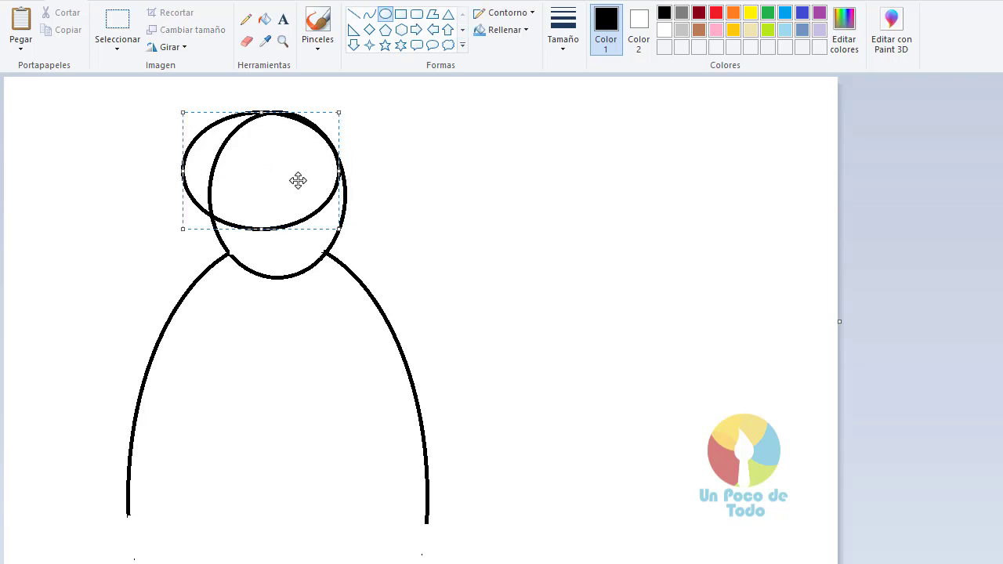
pyautogui.moveTo(297, 180); pyautogui.dragTo(351, 161)
pyautogui.moveTo(200, 160); pyautogui.dragTo(204, 160)
# Erase the hair ellipse's lower arc across the face and the head's upper arc beneath the hair.
pyautogui.click(246, 41)
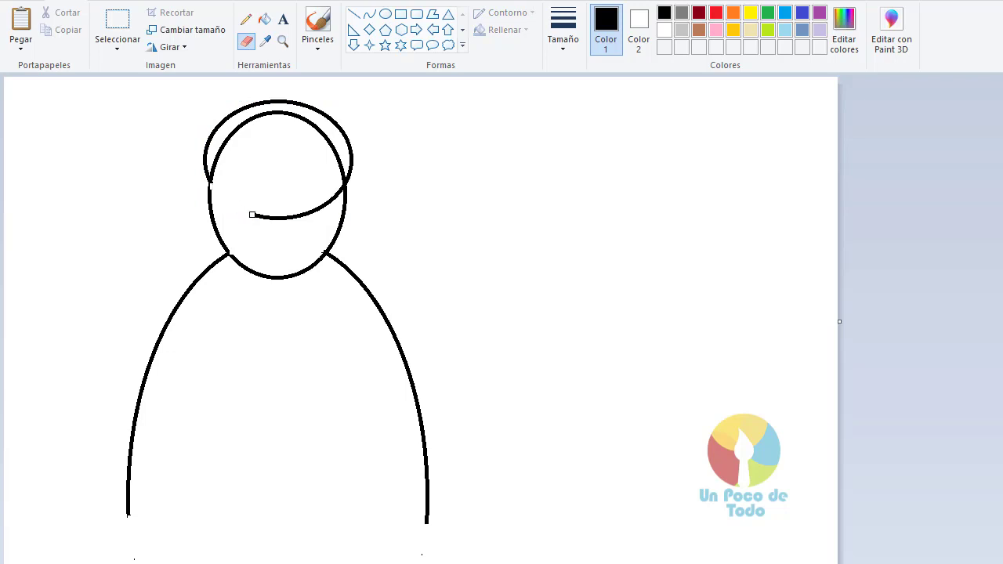
pyautogui.hotkey('ctrl', 'z')
pyautogui.click(284, 43)
pyautogui.click(306, 191)
pyautogui.scroll(-2, 444, 190)
pyautogui.click(245, 46)
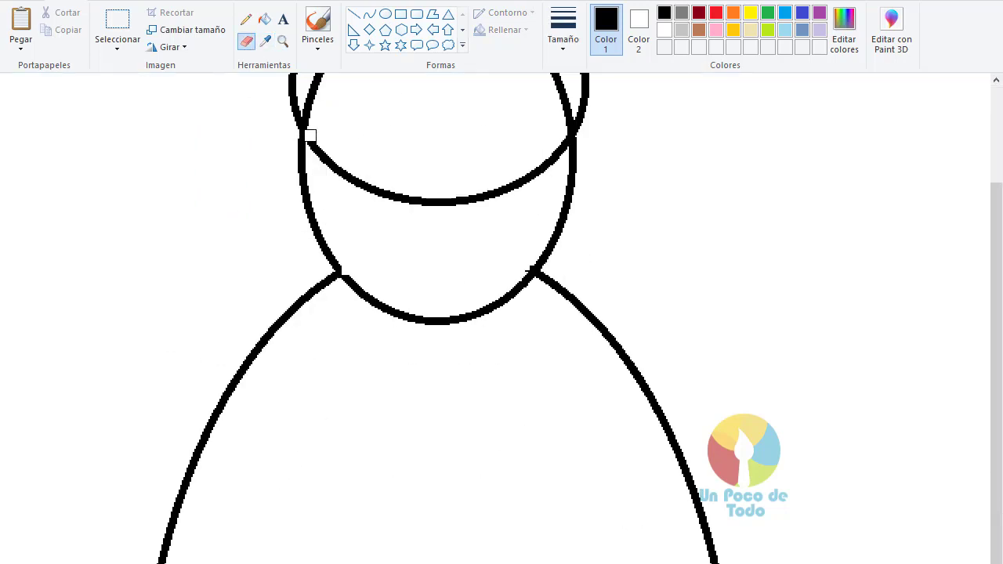
pyautogui.moveTo(311, 140)
pyautogui.mouseDown()
pyautogui.moveTo(381, 193)
pyautogui.moveTo(425, 203)
pyautogui.moveTo(401, 200)
pyautogui.moveTo(470, 199)
pyautogui.moveTo(554, 153)
pyautogui.mouseUp()
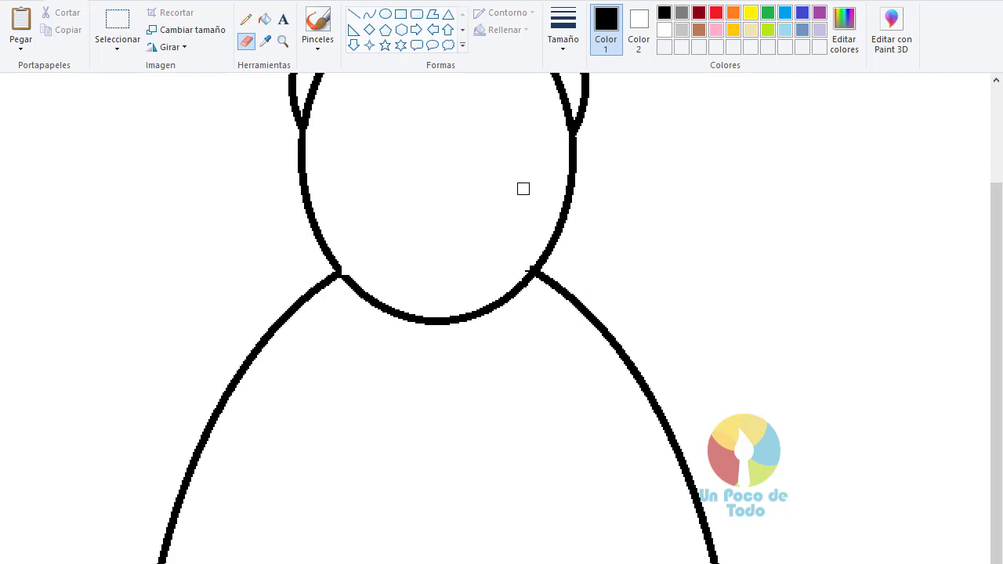
pyautogui.scroll(2, 523, 189)
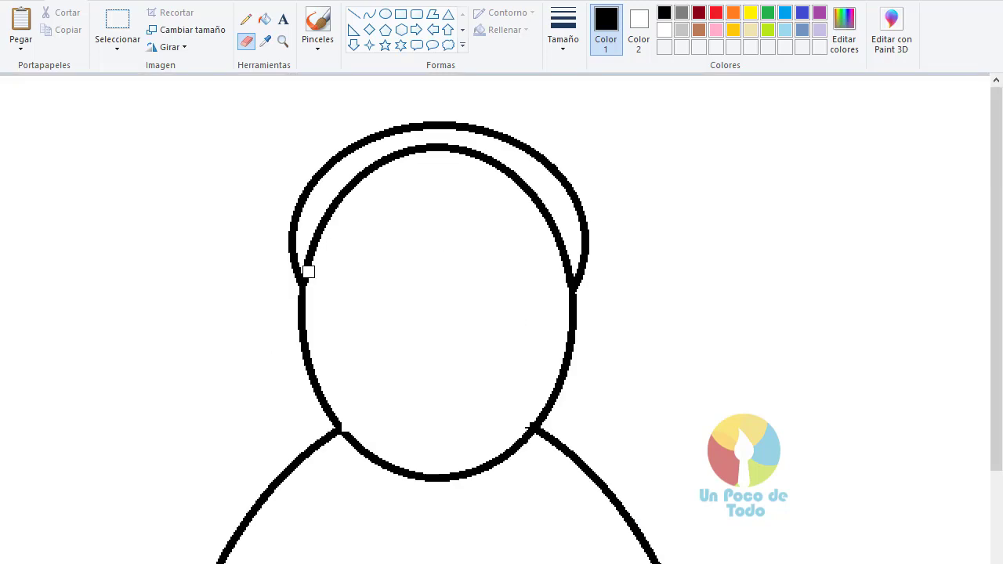
pyautogui.moveTo(308, 272)
pyautogui.mouseDown()
pyautogui.moveTo(328, 212)
pyautogui.moveTo(360, 178)
pyautogui.moveTo(439, 149)
pyautogui.moveTo(527, 185)
pyautogui.moveTo(555, 213)
pyautogui.moveTo(566, 266)
pyautogui.mouseUp()
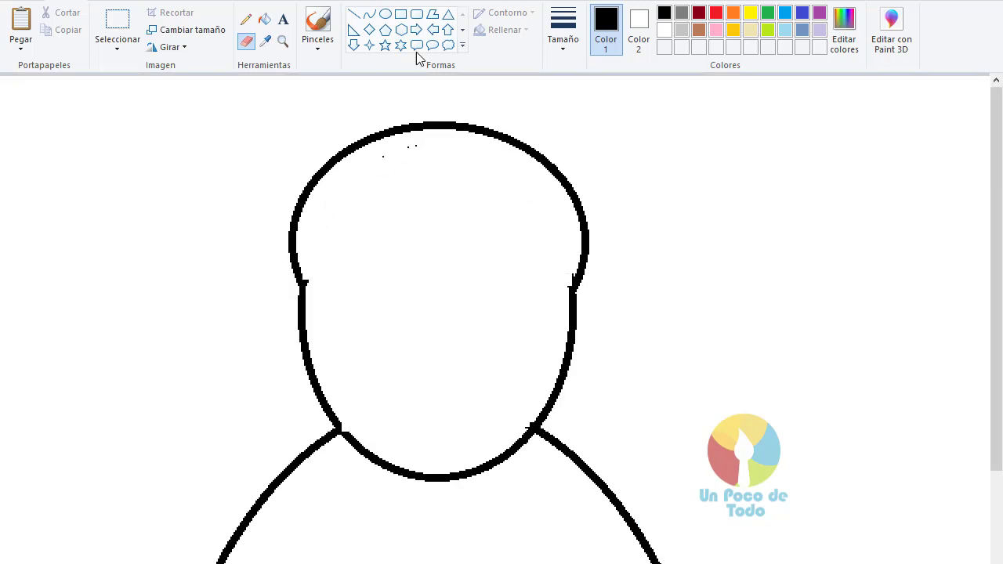
# Draw a wavy hairline across the forehead with three connected curves, from one side of the hair to the other.
pyautogui.click(369, 14)
pyautogui.moveTo(302, 282)
pyautogui.mouseDown()
pyautogui.moveTo(428, 222)
pyautogui.moveTo(352, 221)
pyautogui.moveTo(362, 188)
pyautogui.moveTo(354, 209)
pyautogui.mouseUp()
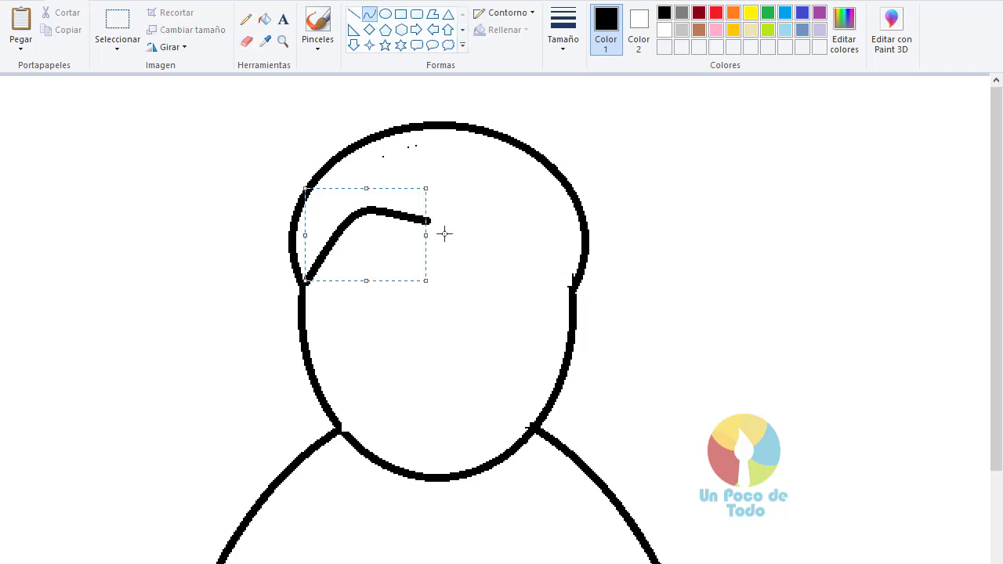
pyautogui.moveTo(580, 276)
pyautogui.mouseDown()
pyautogui.moveTo(555, 269)
pyautogui.moveTo(508, 203)
pyautogui.moveTo(540, 212)
pyautogui.moveTo(511, 210)
pyautogui.mouseUp()
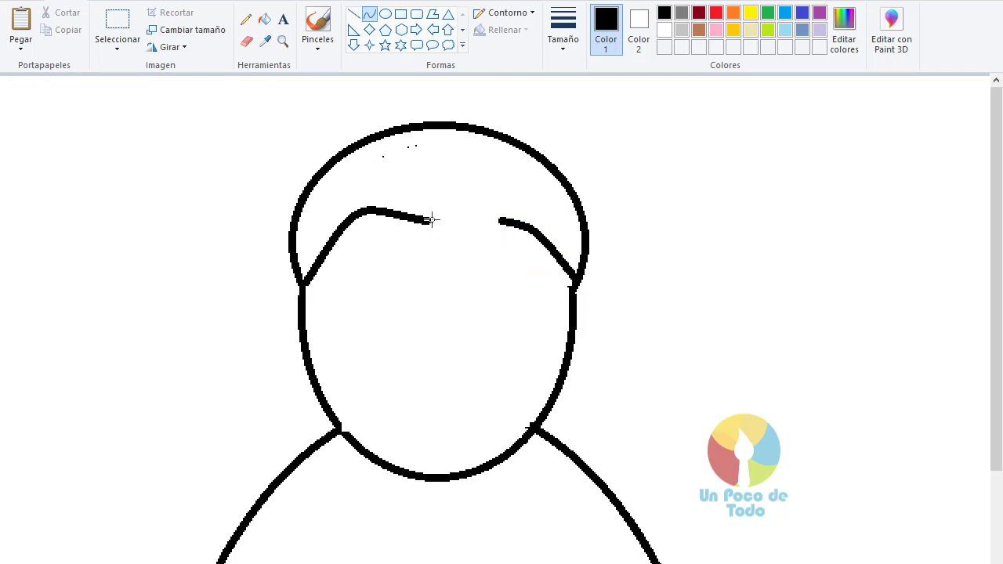
pyautogui.moveTo(430, 219)
pyautogui.mouseDown()
pyautogui.moveTo(497, 218)
pyautogui.moveTo(467, 240)
pyautogui.moveTo(475, 202)
pyautogui.mouseUp()
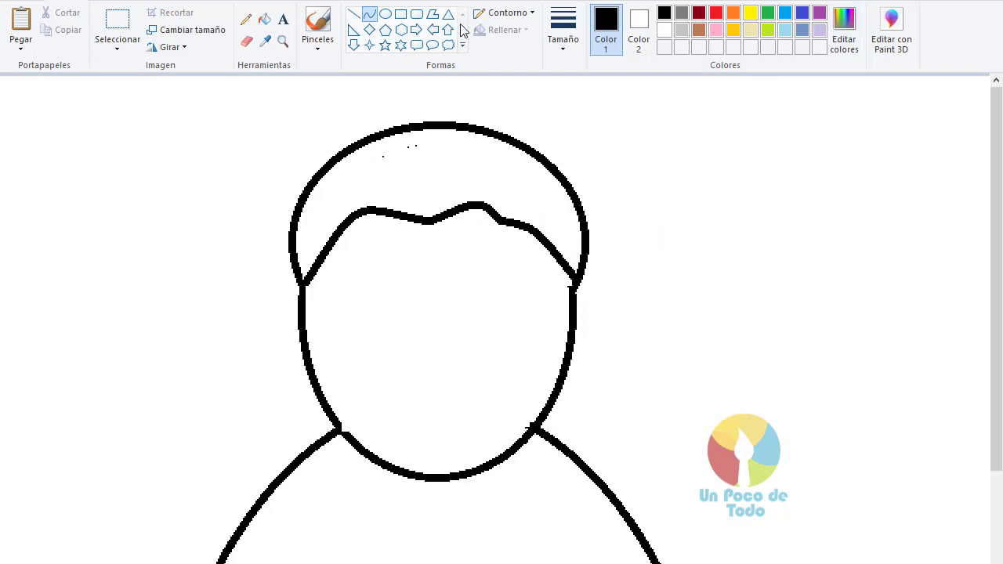
# Draw two oval eyes below the hairline, each with a smaller oval iris inside it.
pyautogui.click(385, 14)
pyautogui.moveTo(350, 253); pyautogui.dragTo(410, 328)
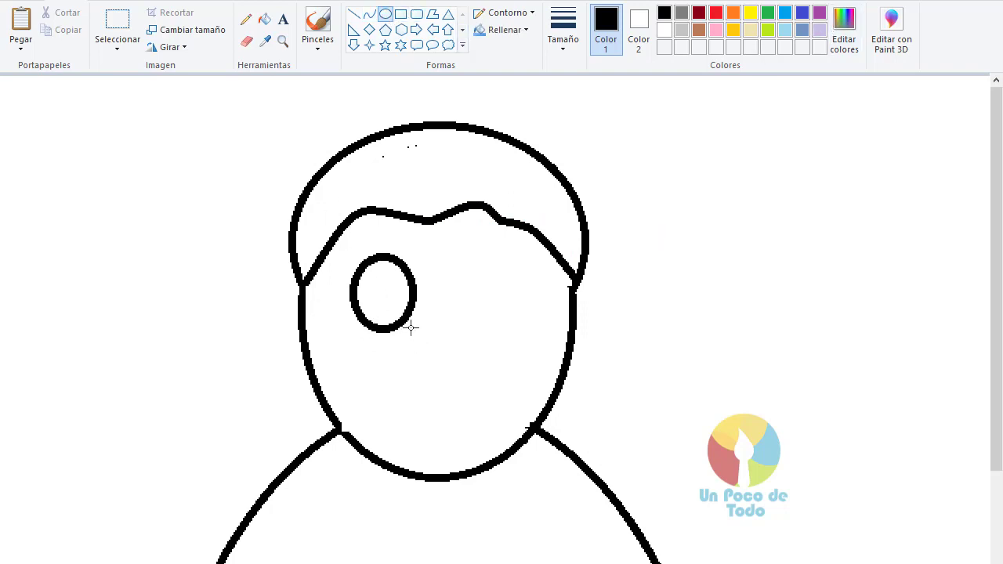
pyautogui.moveTo(380, 297); pyautogui.dragTo(387, 297)
pyautogui.moveTo(457, 260); pyautogui.dragTo(497, 331)
pyautogui.moveTo(480, 296)
pyautogui.mouseDown()
pyautogui.moveTo(420, 294)
pyautogui.moveTo(484, 296)
pyautogui.mouseUp()
pyautogui.click(381, 296)
pyautogui.moveTo(378, 280)
pyautogui.mouseDown()
pyautogui.moveTo(409, 320)
pyautogui.moveTo(388, 296)
pyautogui.mouseUp()
pyautogui.moveTo(474, 283)
pyautogui.mouseDown()
pyautogui.moveTo(498, 323)
pyautogui.moveTo(472, 303)
pyautogui.moveTo(484, 279)
pyautogui.mouseUp()
pyautogui.moveTo(497, 318); pyautogui.dragTo(485, 275)
pyautogui.click(451, 366)
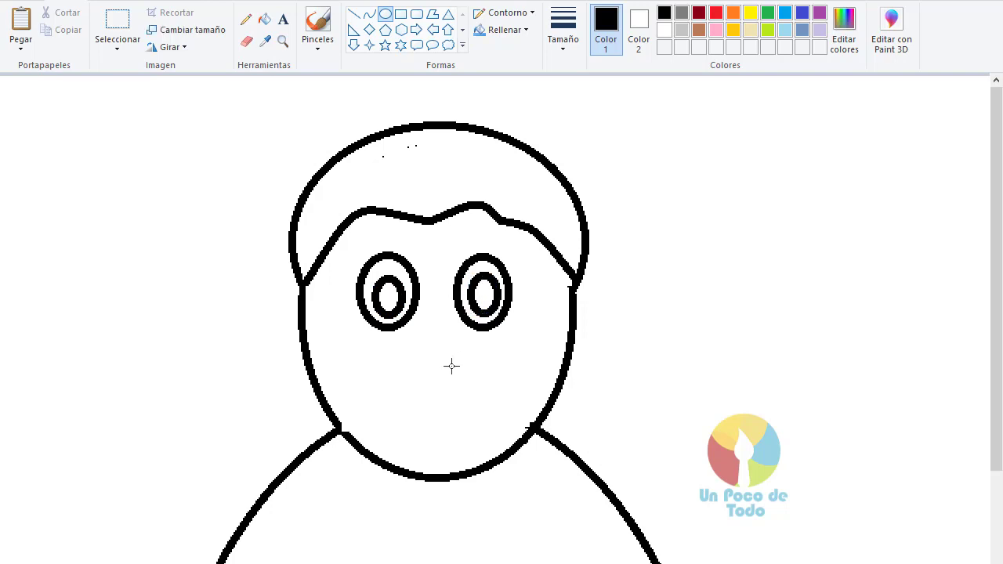
# Draw the beard's inner edge with a curve down each side of the face and a horizontal line joining them below the eyes.
pyautogui.click(369, 13)
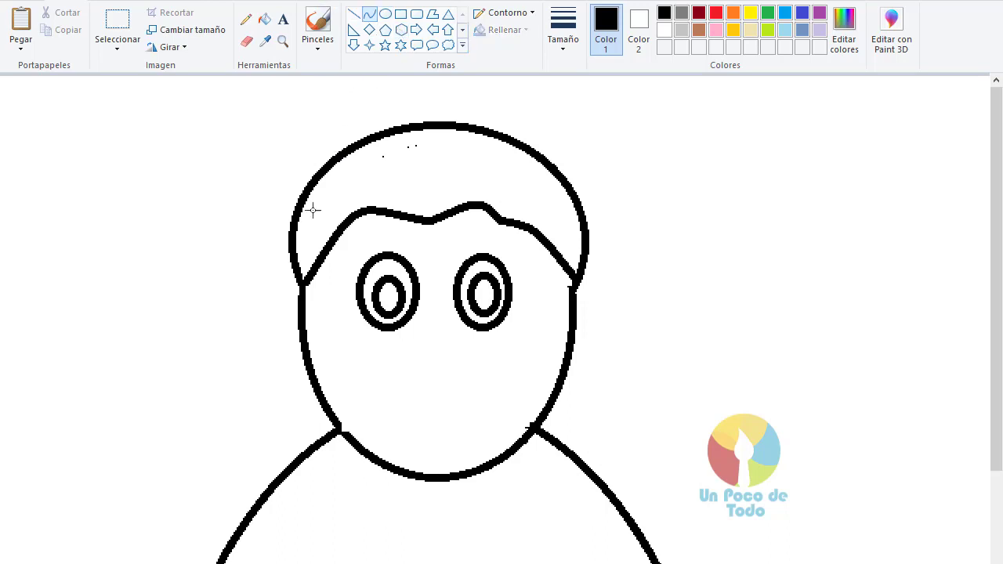
pyautogui.moveTo(311, 277)
pyautogui.mouseDown()
pyautogui.moveTo(348, 384)
pyautogui.moveTo(320, 341)
pyautogui.mouseUp()
pyautogui.click(320, 340)
pyautogui.moveTo(562, 264)
pyautogui.mouseDown()
pyautogui.moveTo(560, 301)
pyautogui.moveTo(523, 380)
pyautogui.mouseUp()
pyautogui.moveTo(541, 347); pyautogui.dragTo(550, 343)
pyautogui.moveTo(347, 376); pyautogui.dragTo(521, 379)
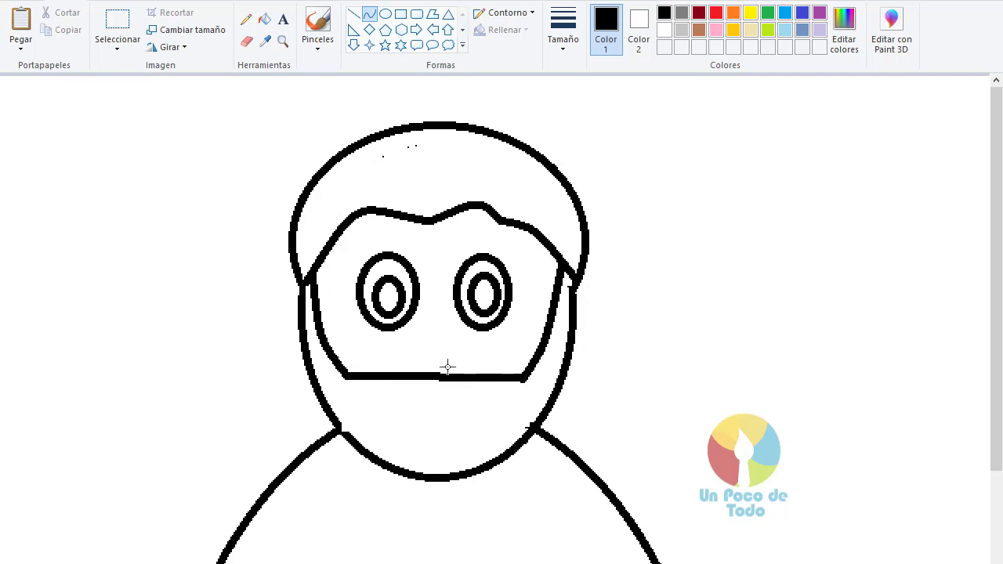
# Reshape the middle of the moustache line into a small downward curve, erasing the straight part it replaces.
pyautogui.moveTo(447, 365)
pyautogui.mouseDown()
pyautogui.moveTo(439, 367)
pyautogui.moveTo(462, 367)
pyautogui.moveTo(438, 369)
pyautogui.moveTo(439, 384)
pyautogui.mouseUp()
pyautogui.click(247, 41)
pyautogui.click(369, 13)
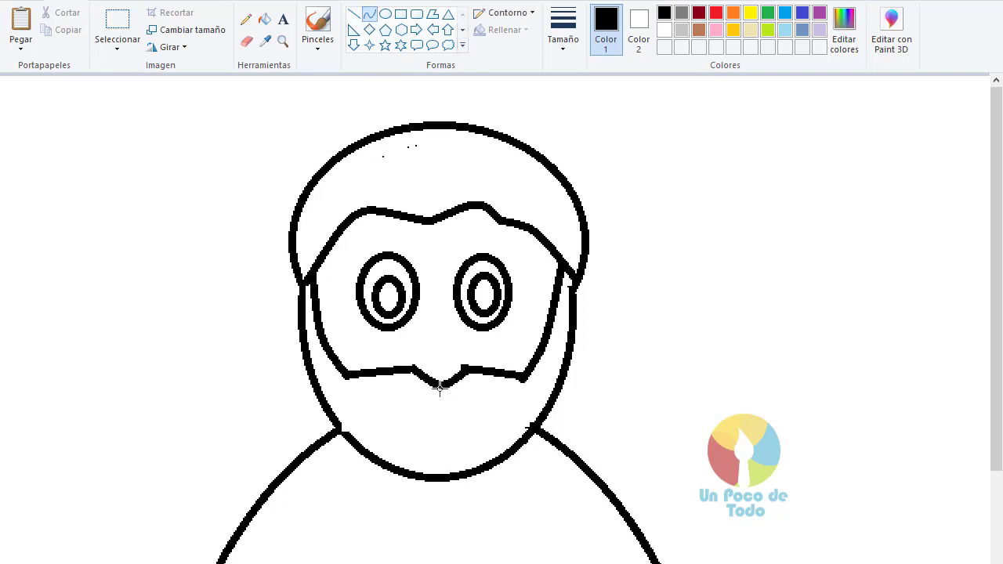
pyautogui.click(440, 384)
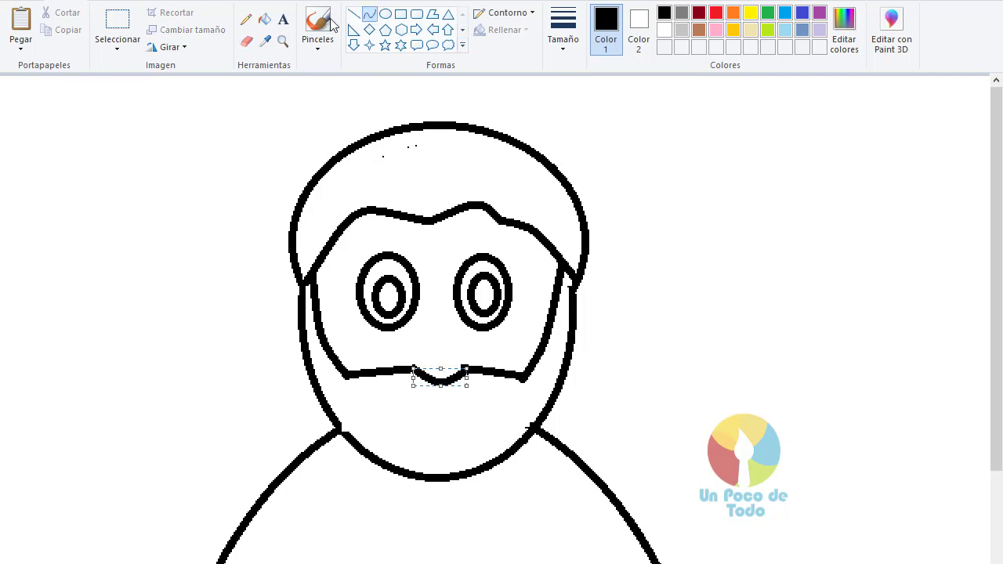
# Draw an oval below the moustache with a flat-topped, solid black mouth inside it.
pyautogui.click(385, 13)
pyautogui.moveTo(380, 401); pyautogui.dragTo(476, 437)
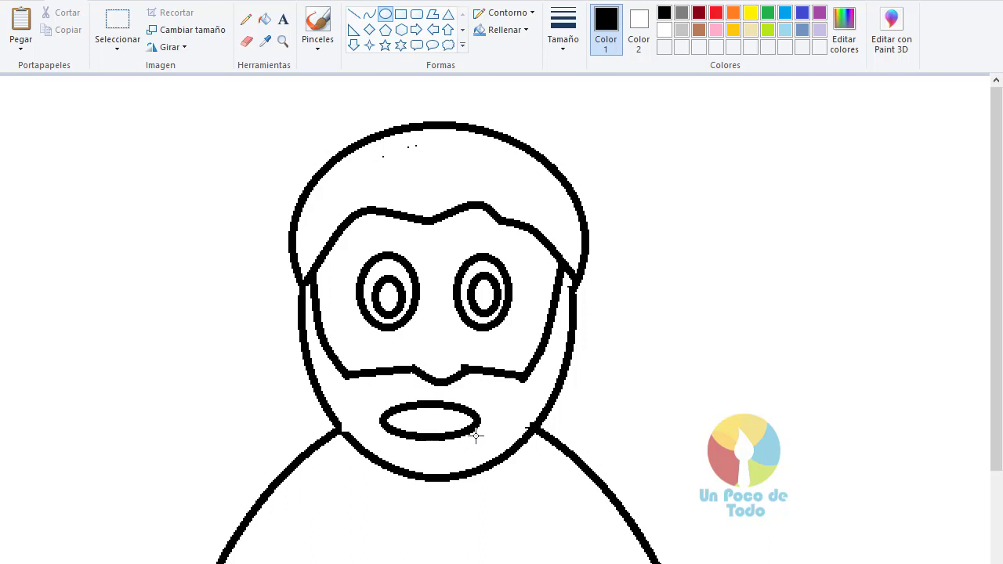
pyautogui.moveTo(383, 422)
pyautogui.mouseDown()
pyautogui.moveTo(440, 396)
pyautogui.moveTo(410, 414)
pyautogui.moveTo(470, 427)
pyautogui.moveTo(439, 407)
pyautogui.moveTo(408, 416)
pyautogui.moveTo(433, 410)
pyautogui.mouseUp()
pyautogui.click(246, 41)
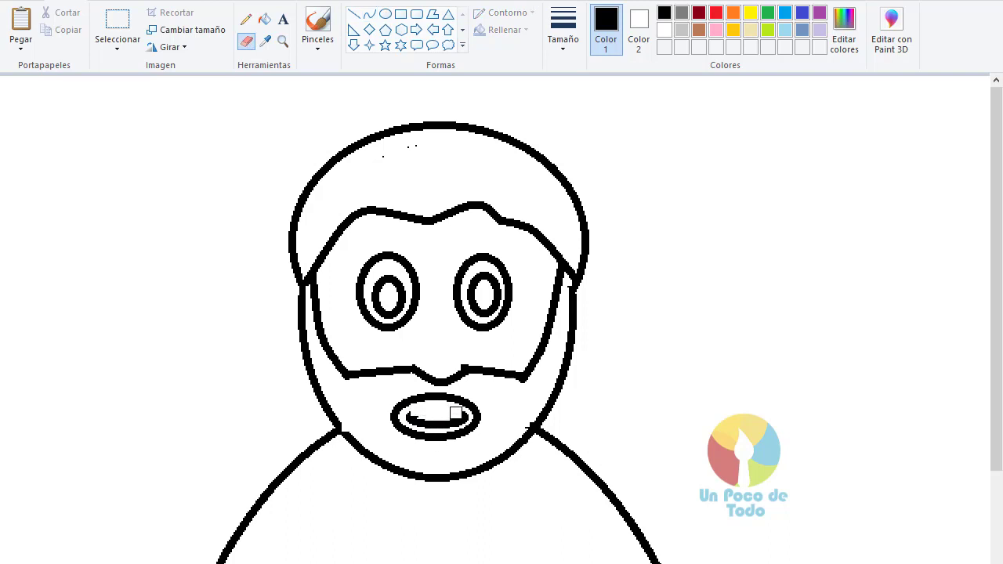
pyautogui.click(369, 14)
pyautogui.moveTo(425, 411); pyautogui.dragTo(463, 416)
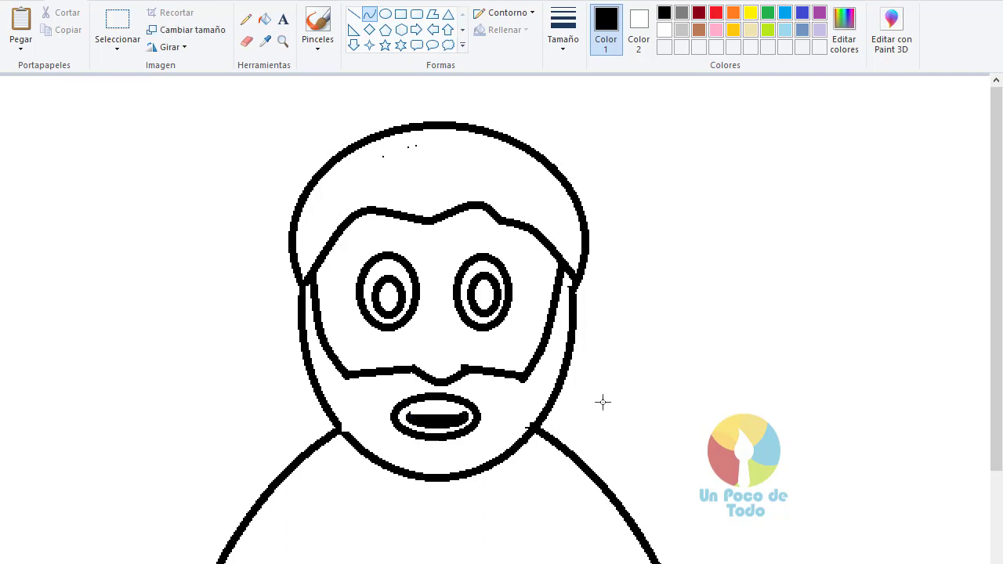
# Fill the inner mouth shape with red.
pyautogui.click(264, 18)
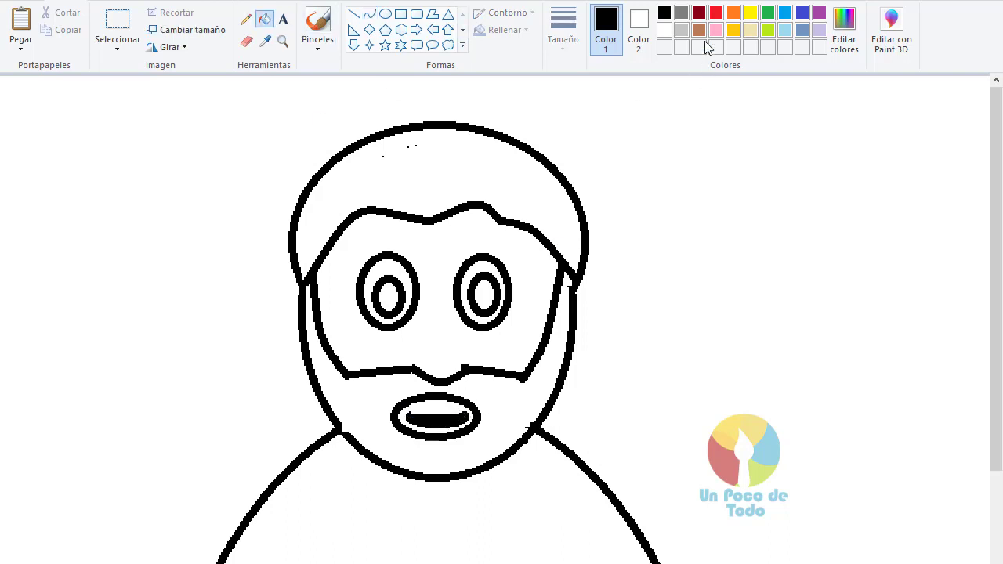
pyautogui.click(715, 13)
pyautogui.click(443, 419)
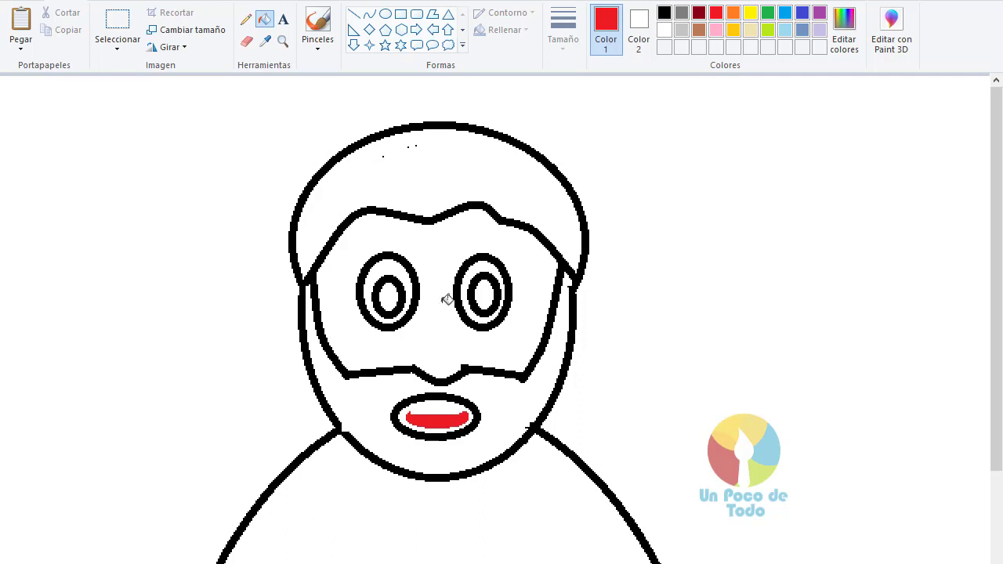
# Draw an arched eyebrow above each eye with black curves in a thinner line size.
pyautogui.click(369, 13)
pyautogui.moveTo(405, 246)
pyautogui.mouseDown()
pyautogui.moveTo(347, 262)
pyautogui.moveTo(380, 237)
pyautogui.moveTo(406, 240)
pyautogui.moveTo(366, 249)
pyautogui.moveTo(377, 235)
pyautogui.mouseUp()
pyautogui.click(563, 31)
pyautogui.click(564, 123)
pyautogui.click(664, 13)
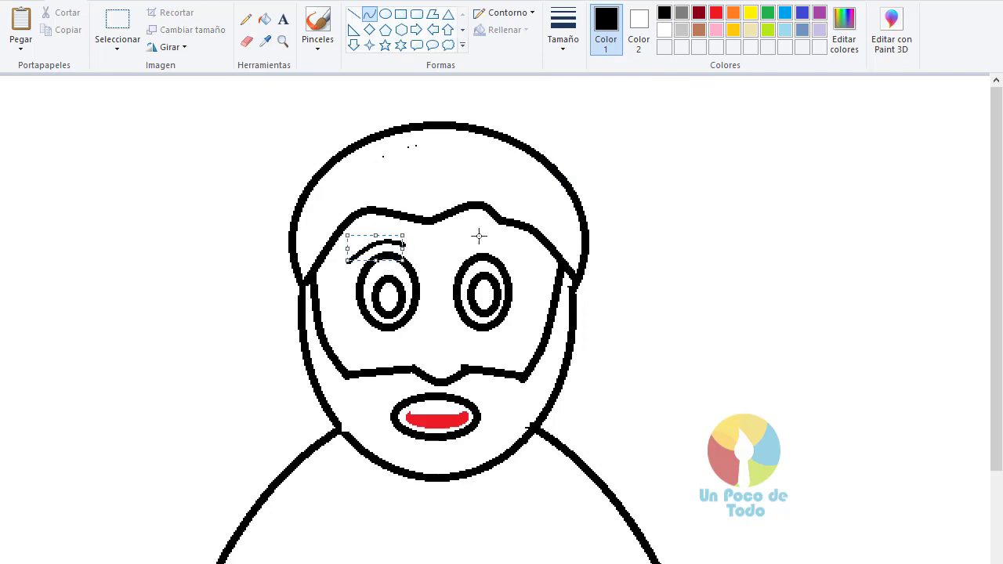
pyautogui.moveTo(471, 240)
pyautogui.mouseDown()
pyautogui.moveTo(523, 263)
pyautogui.moveTo(507, 240)
pyautogui.mouseUp()
pyautogui.click(506, 242)
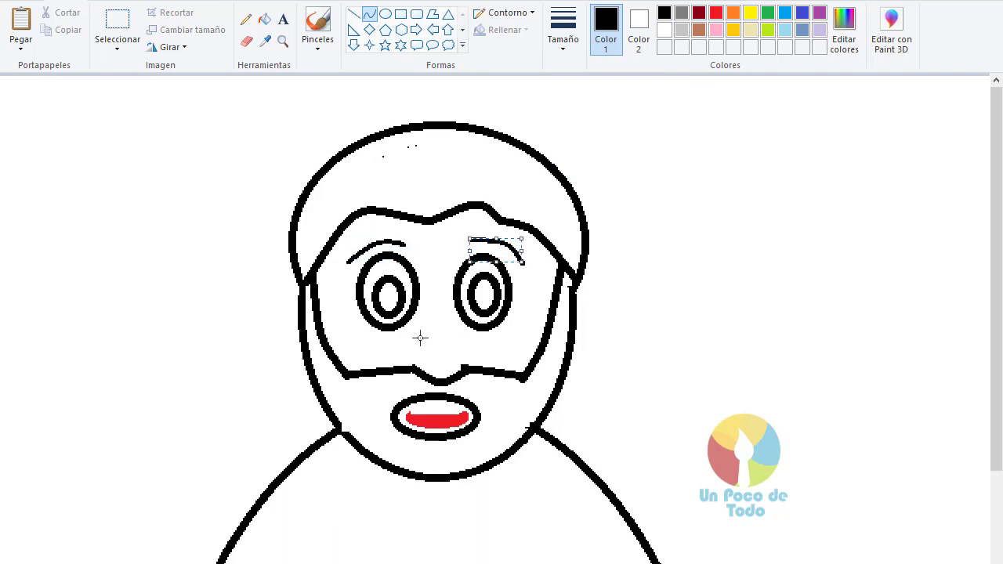
# Draw a short curved nose between and below the eyes, and a small oval on each cheek.
pyautogui.moveTo(420, 339)
pyautogui.mouseDown()
pyautogui.moveTo(457, 339)
pyautogui.moveTo(439, 345)
pyautogui.mouseUp()
pyautogui.click(385, 14)
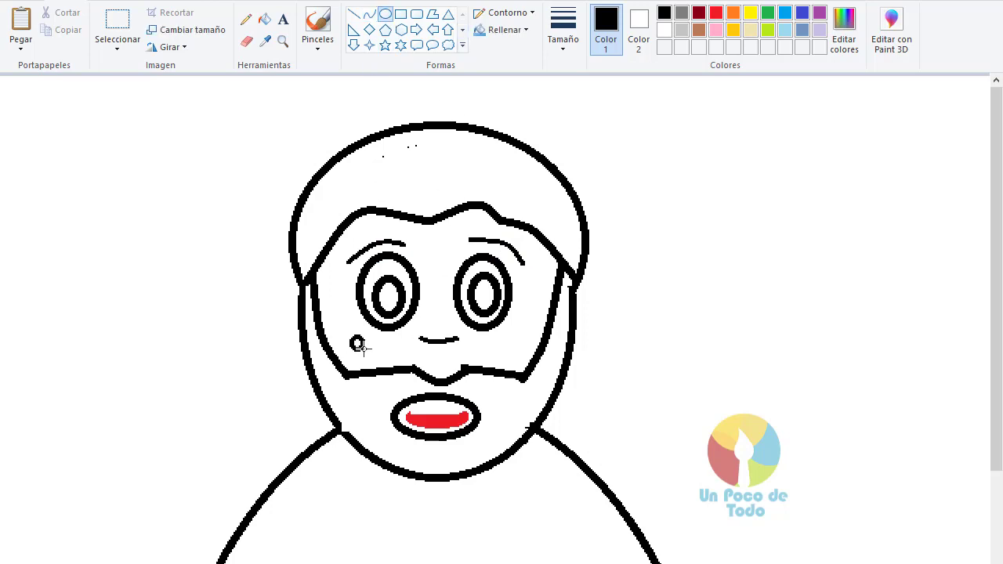
pyautogui.moveTo(350, 337); pyautogui.dragTo(373, 354)
pyautogui.moveTo(497, 333); pyautogui.dragTo(517, 354)
pyautogui.click(650, 354)
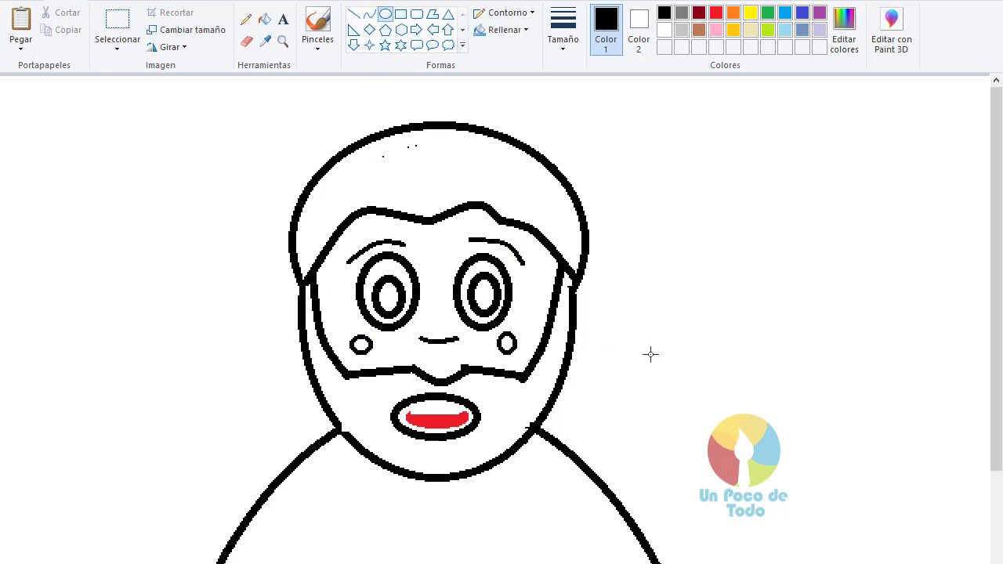
# Draw an ear on each side of the head with outward-bent curves starting just below the hair.
pyautogui.click(369, 13)
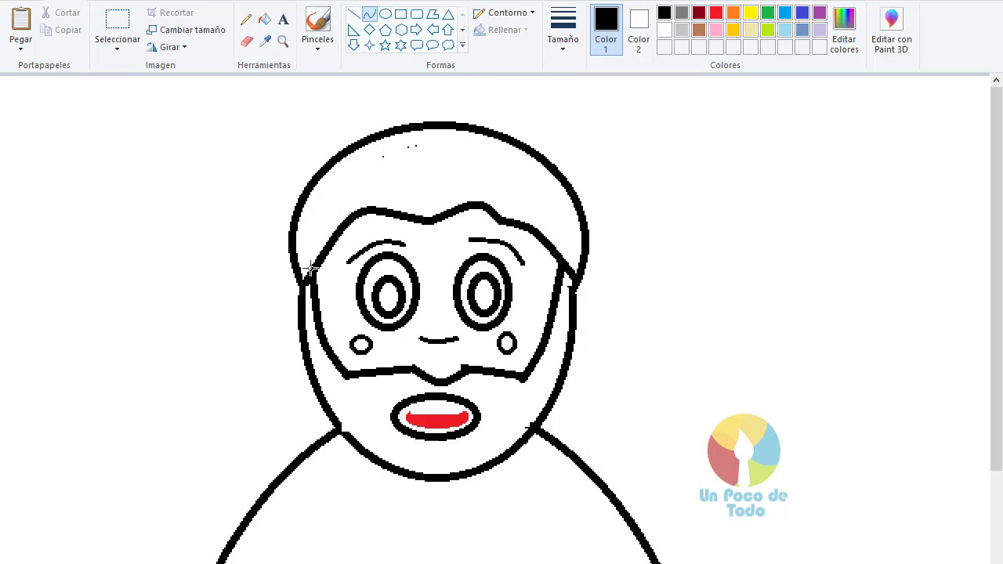
pyautogui.moveTo(301, 284); pyautogui.dragTo(301, 344)
pyautogui.moveTo(289, 309); pyautogui.dragTo(276, 314)
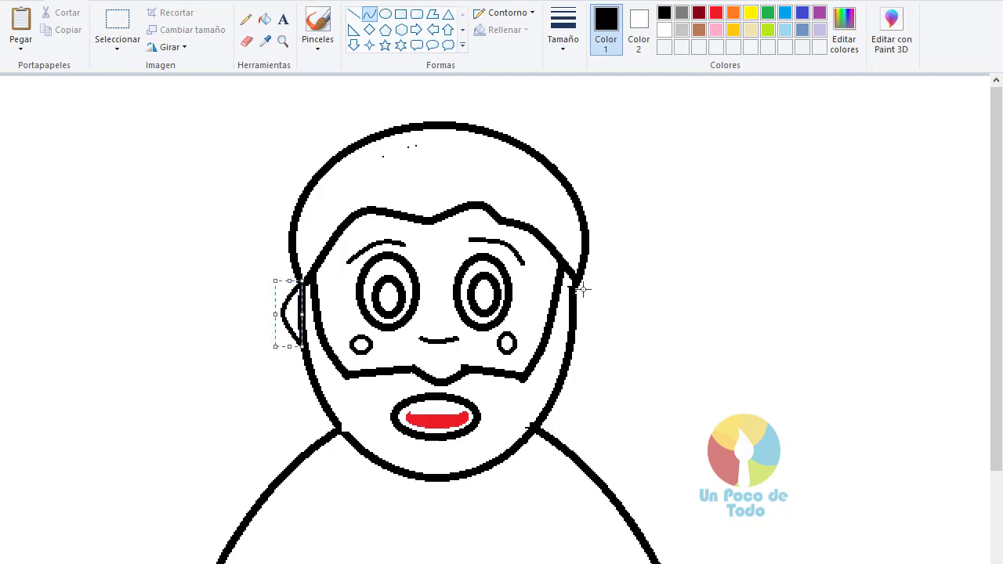
pyautogui.moveTo(577, 281); pyautogui.dragTo(573, 344)
pyautogui.moveTo(576, 316); pyautogui.dragTo(601, 316)
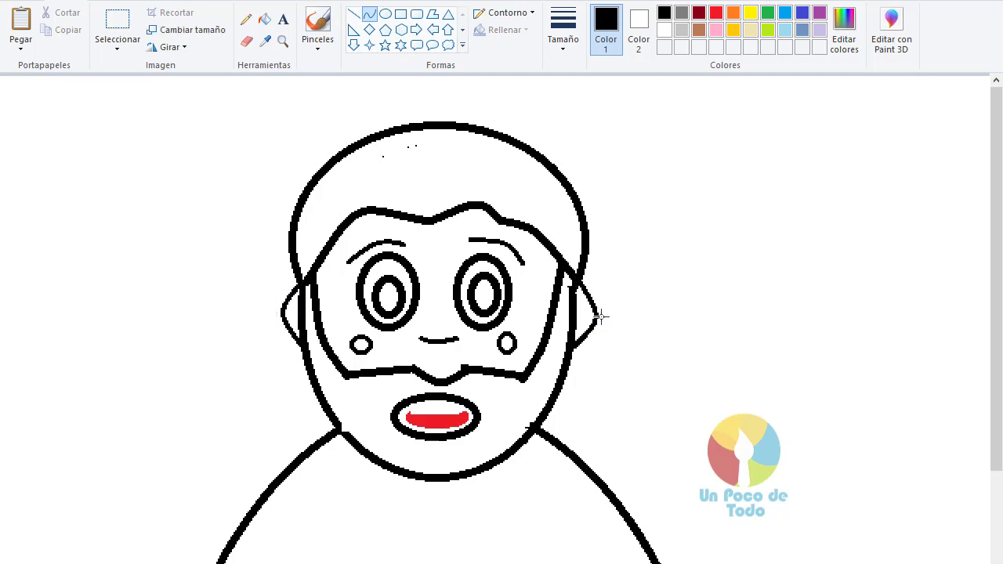
# Draw two curves from under the chin to the body's sides for the cloak, undoing the extra line drawn on the lower body.
pyautogui.scroll(-5, 642, 317)
pyautogui.scroll(-1, 640, 316)
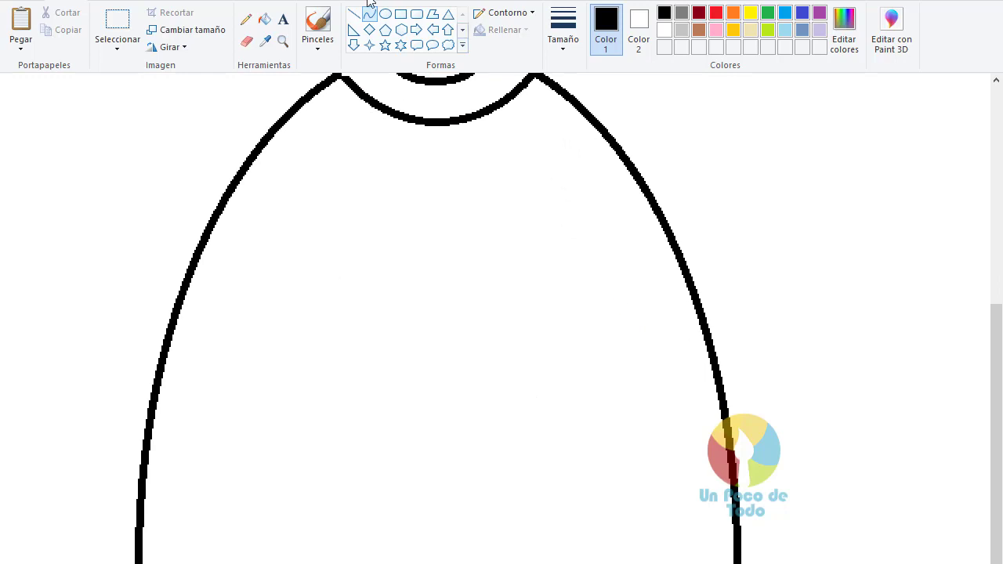
pyautogui.moveTo(416, 122); pyautogui.dragTo(174, 304)
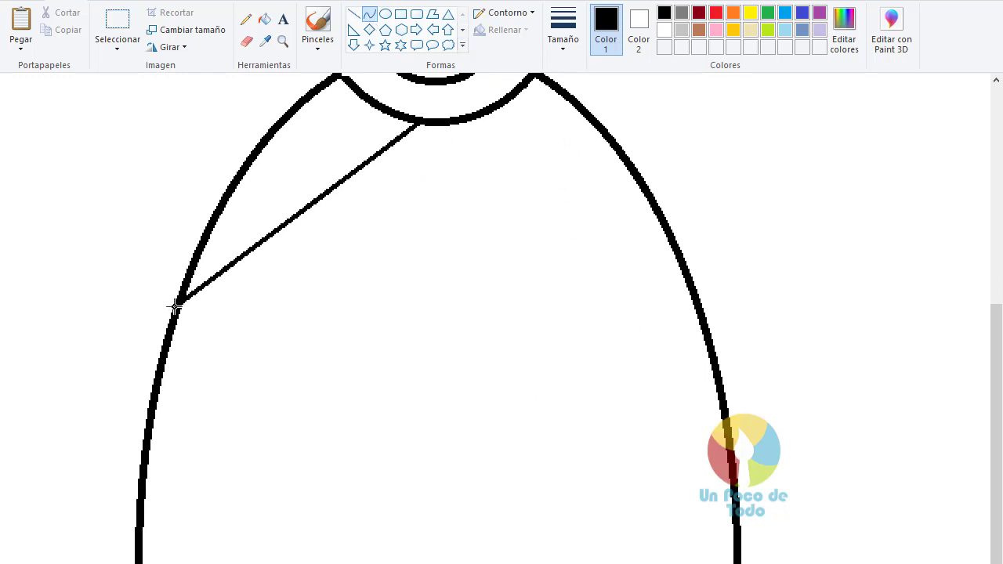
pyautogui.moveTo(285, 253); pyautogui.dragTo(287, 251)
pyautogui.moveTo(466, 123)
pyautogui.mouseDown()
pyautogui.moveTo(690, 316)
pyautogui.moveTo(562, 289)
pyautogui.moveTo(548, 271)
pyautogui.mouseUp()
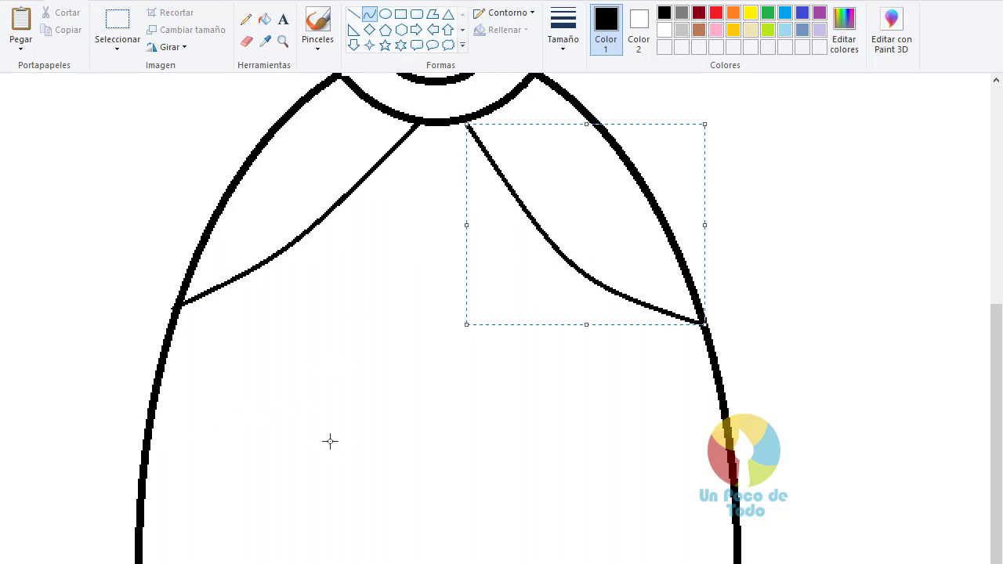
pyautogui.moveTo(324, 441); pyautogui.dragTo(302, 526)
pyautogui.hotkey('ctrl', 'z')
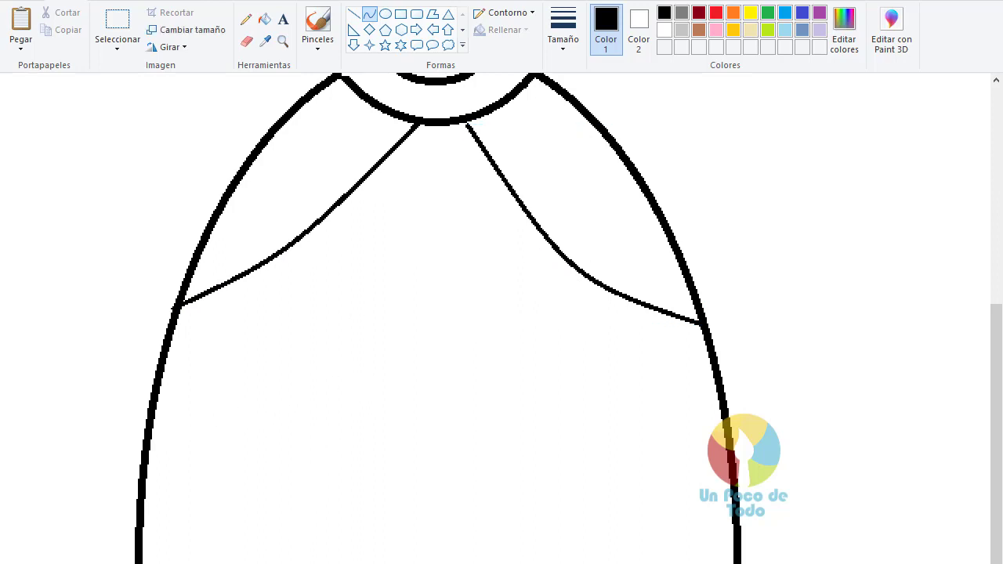
# Draw two black curves descending inward from the cloak's left edge line to form the left sleeve.
pyautogui.scroll(-1, 501, 318)
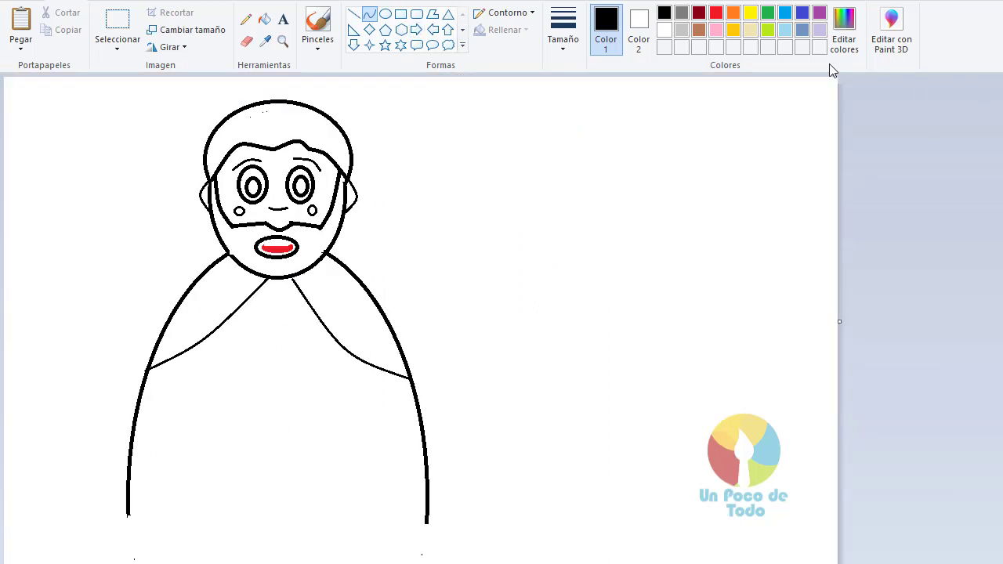
pyautogui.click(698, 29)
pyautogui.click(665, 12)
pyautogui.moveTo(171, 358)
pyautogui.mouseDown()
pyautogui.moveTo(240, 403)
pyautogui.moveTo(197, 397)
pyautogui.mouseUp()
pyautogui.click(196, 397)
pyautogui.moveTo(206, 335); pyautogui.dragTo(253, 368)
pyautogui.click(218, 364)
pyautogui.click(217, 363)
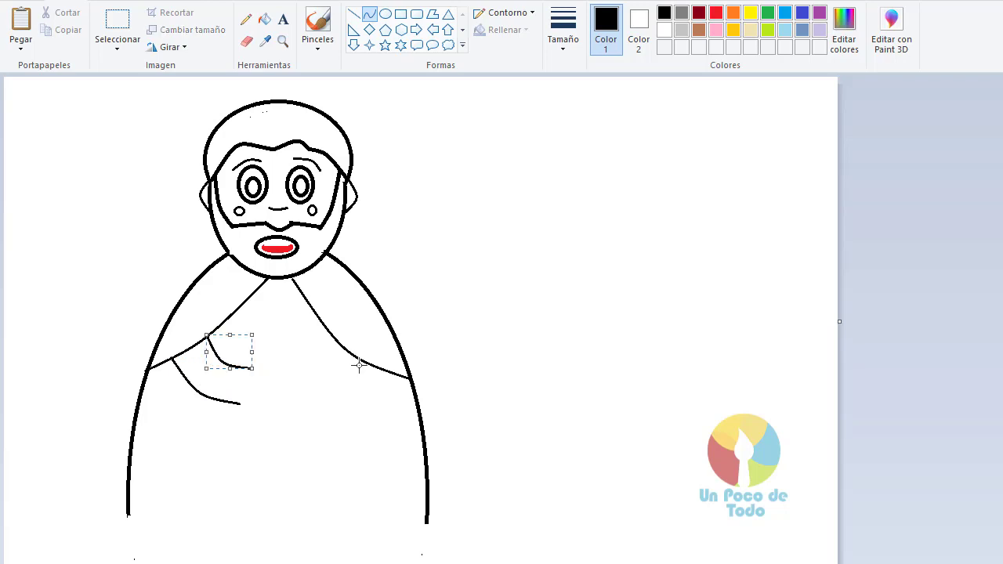
# Draw two downward-bowed curves from the cloak's right edge line toward the chest to form the right sleeve.
pyautogui.moveTo(370, 365)
pyautogui.mouseDown()
pyautogui.moveTo(313, 359)
pyautogui.moveTo(310, 346)
pyautogui.moveTo(337, 370)
pyautogui.mouseUp()
pyautogui.click(337, 373)
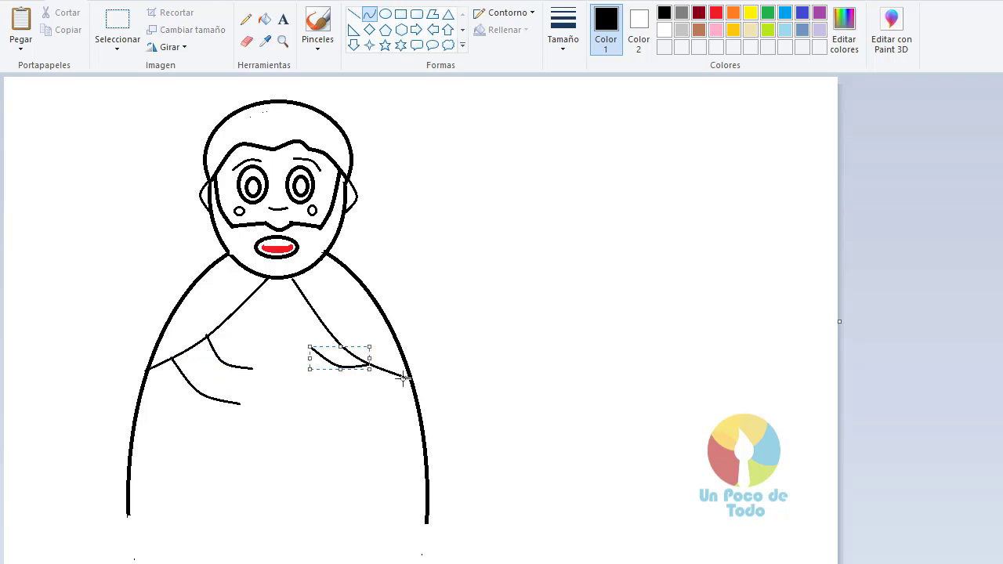
pyautogui.moveTo(408, 379)
pyautogui.mouseDown()
pyautogui.moveTo(360, 408)
pyautogui.moveTo(300, 373)
pyautogui.moveTo(353, 399)
pyautogui.moveTo(349, 410)
pyautogui.mouseUp()
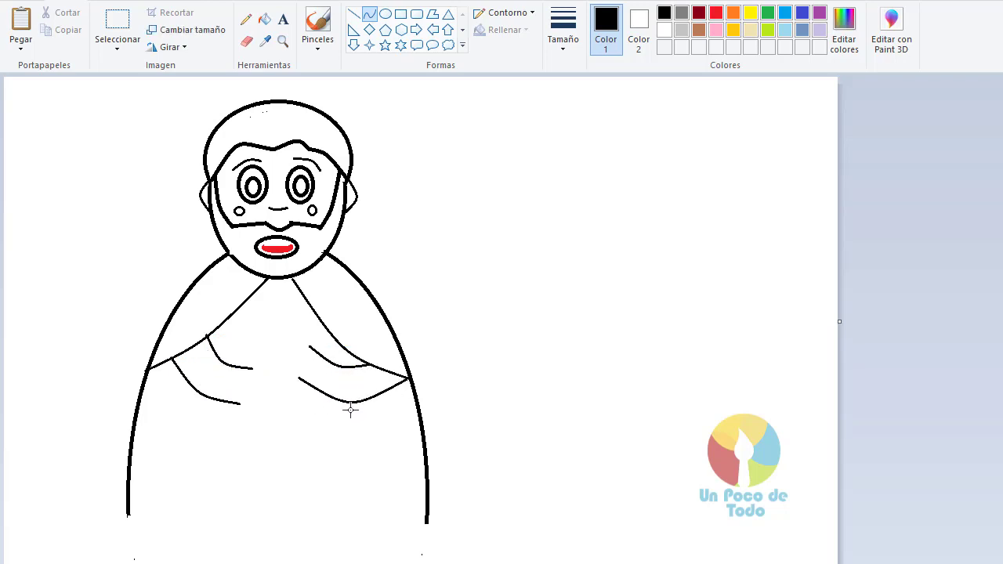
# Close the open end of each sleeve with a short curved cuff line, undoing and redrawing the right one.
pyautogui.moveTo(253, 368); pyautogui.dragTo(234, 405)
pyautogui.click(244, 395)
pyautogui.click(244, 394)
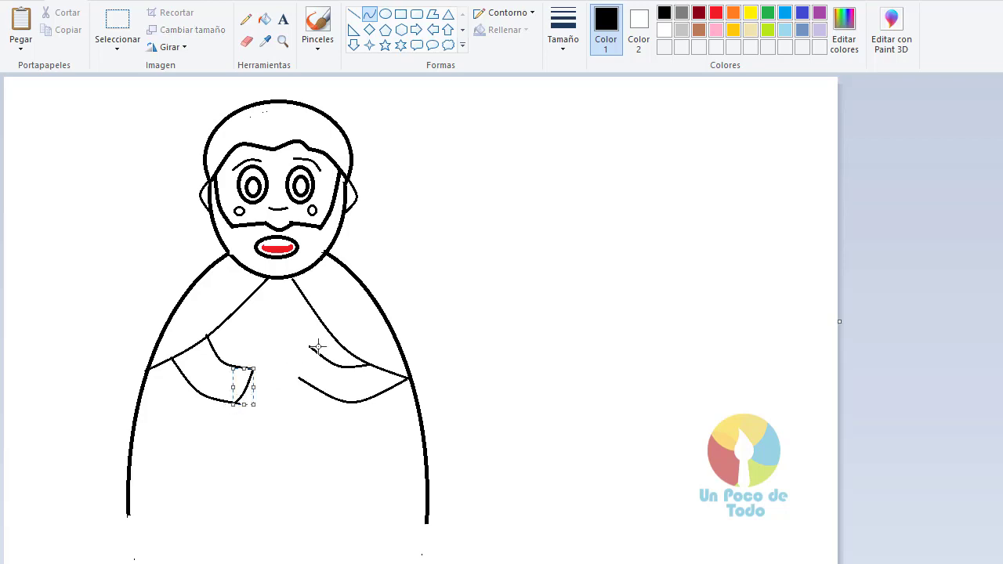
pyautogui.moveTo(311, 346); pyautogui.dragTo(300, 380)
pyautogui.click(300, 366)
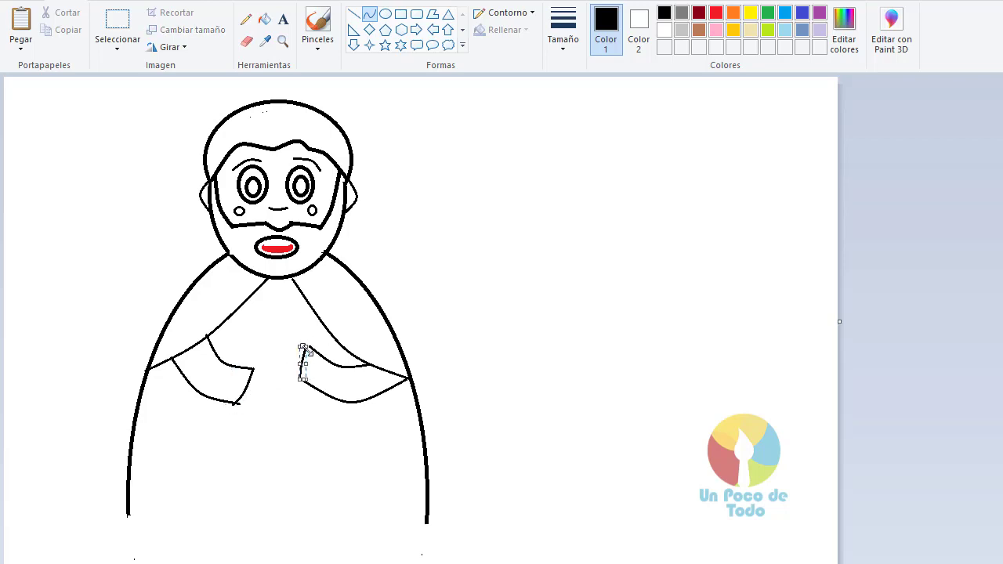
pyautogui.hotkey('ctrl', 'z')
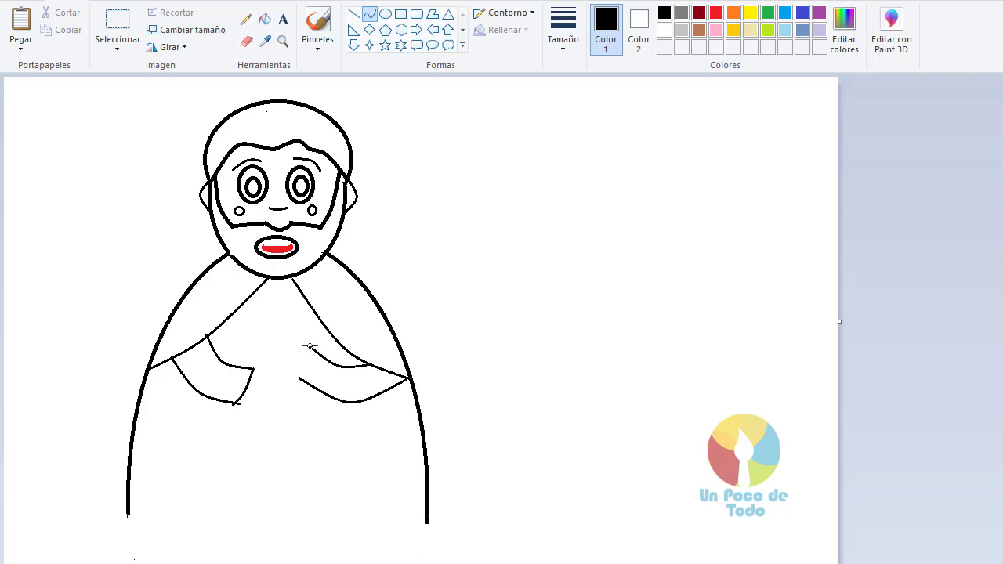
pyautogui.moveTo(311, 347); pyautogui.dragTo(299, 378)
pyautogui.click(300, 364)
pyautogui.click(300, 362)
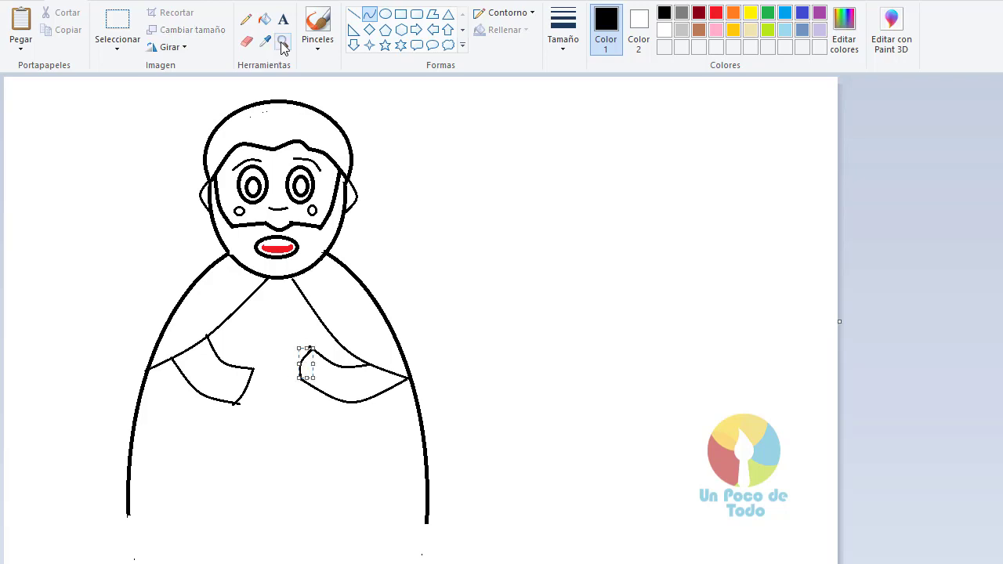
# Erase the stray line ends sticking out at the corners of the cuffs.
pyautogui.click(283, 43)
pyautogui.click(274, 294)
pyautogui.scroll(-2, 276, 214)
pyautogui.click(246, 41)
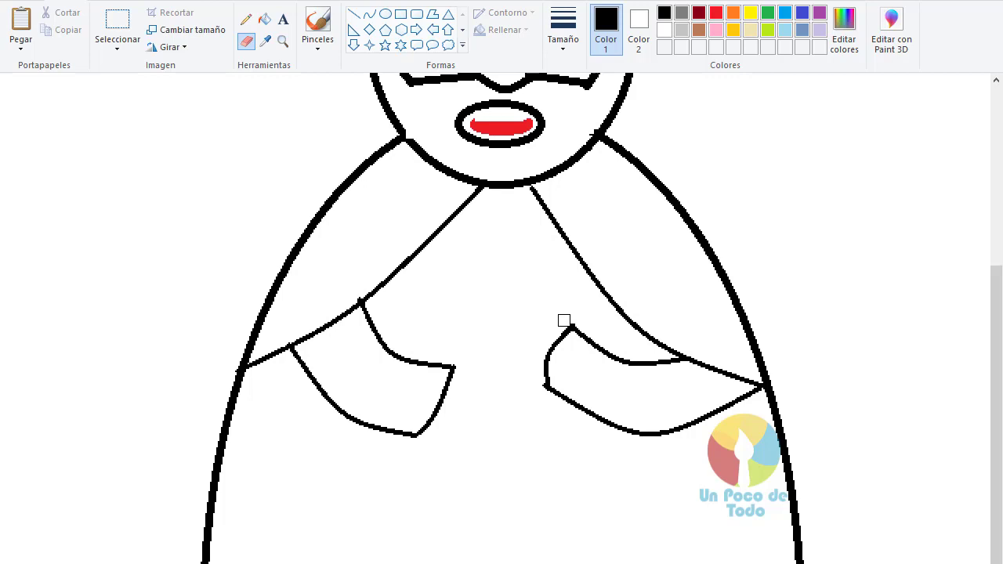
pyautogui.hotkey('ctrl', 'pagedown')
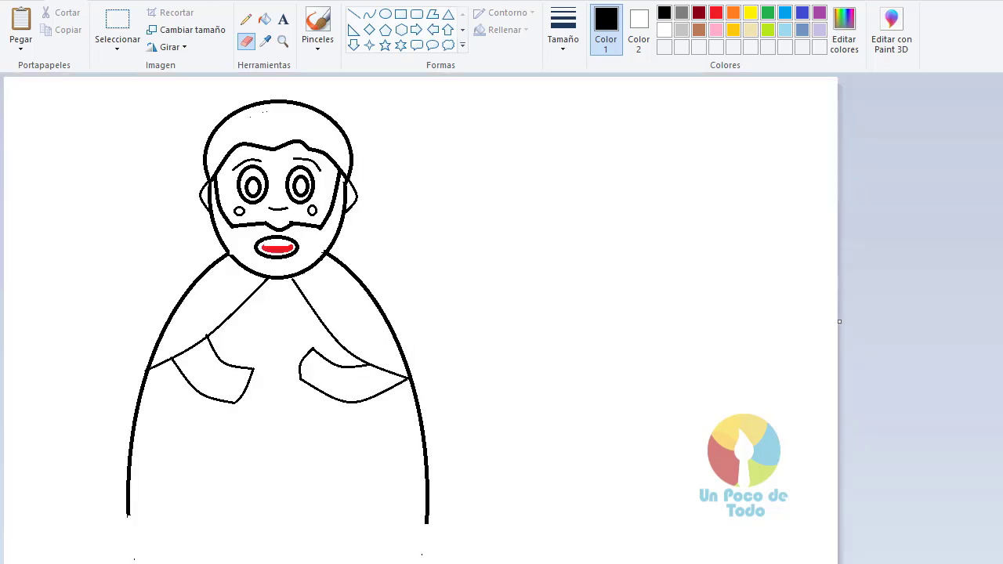
# Draw the robe with a slanted straight line below each sleeve and a downward-bowed hem curve joining their lower ends.
pyautogui.click(353, 14)
pyautogui.moveTo(203, 398); pyautogui.dragTo(168, 527)
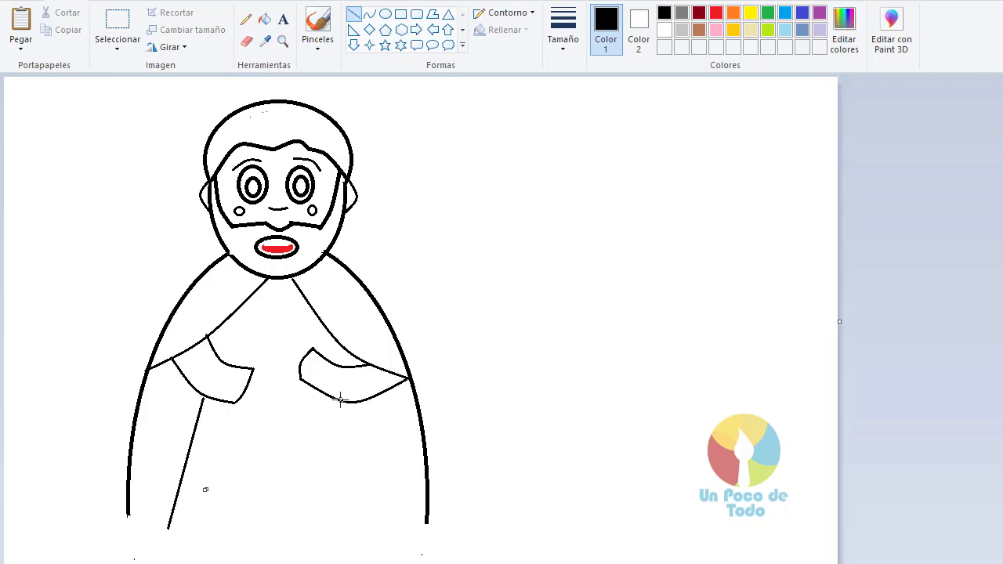
pyautogui.moveTo(347, 403); pyautogui.dragTo(378, 525)
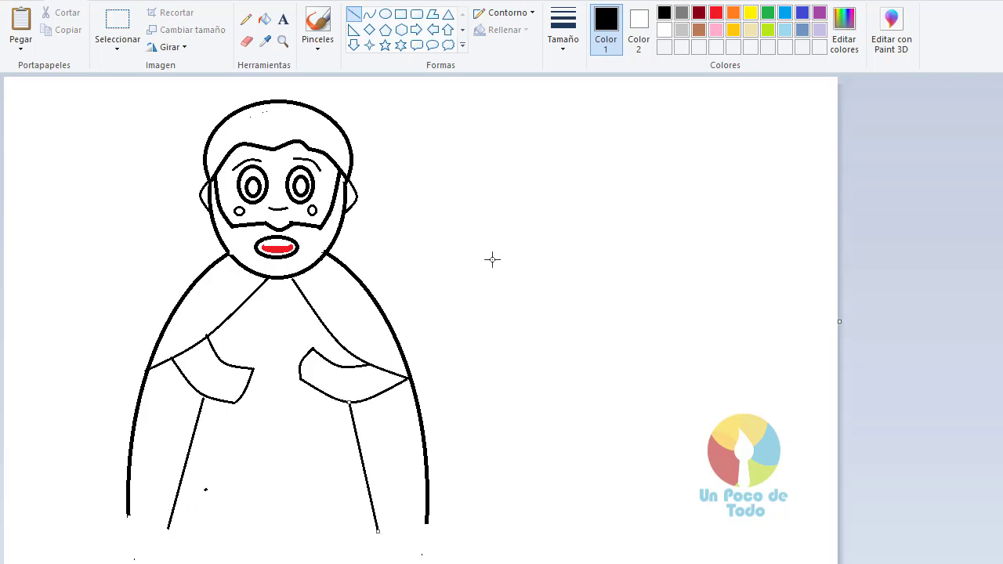
pyautogui.click(369, 14)
pyautogui.moveTo(168, 528); pyautogui.dragTo(380, 533)
pyautogui.moveTo(278, 532)
pyautogui.mouseDown()
pyautogui.moveTo(293, 546)
pyautogui.moveTo(272, 551)
pyautogui.mouseUp()
# Close the cloak's lower edge on each side with a short curve between its outer outline and the robe.
pyautogui.moveTo(427, 523); pyautogui.dragTo(378, 526)
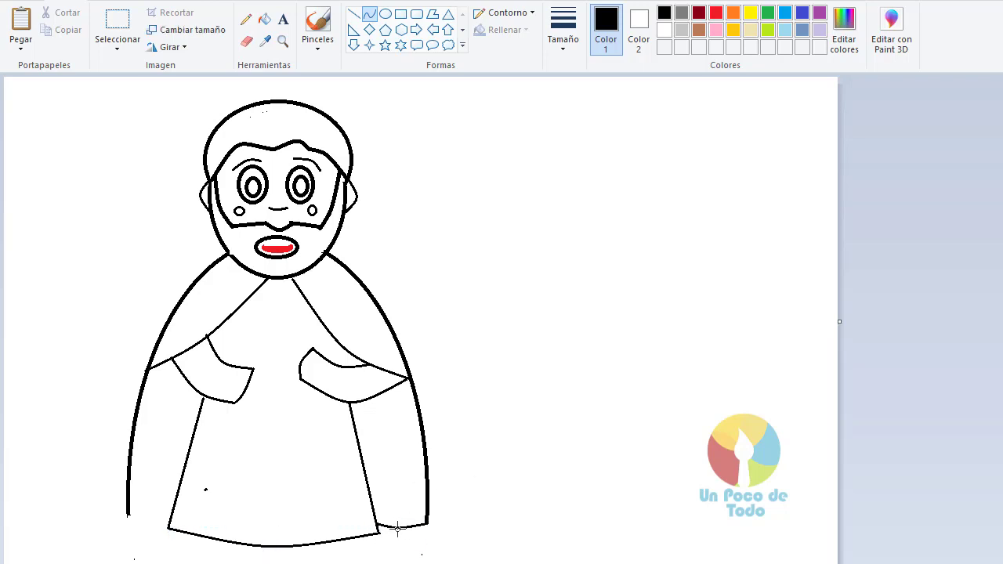
pyautogui.moveTo(130, 514); pyautogui.dragTo(173, 515)
pyautogui.click(151, 518)
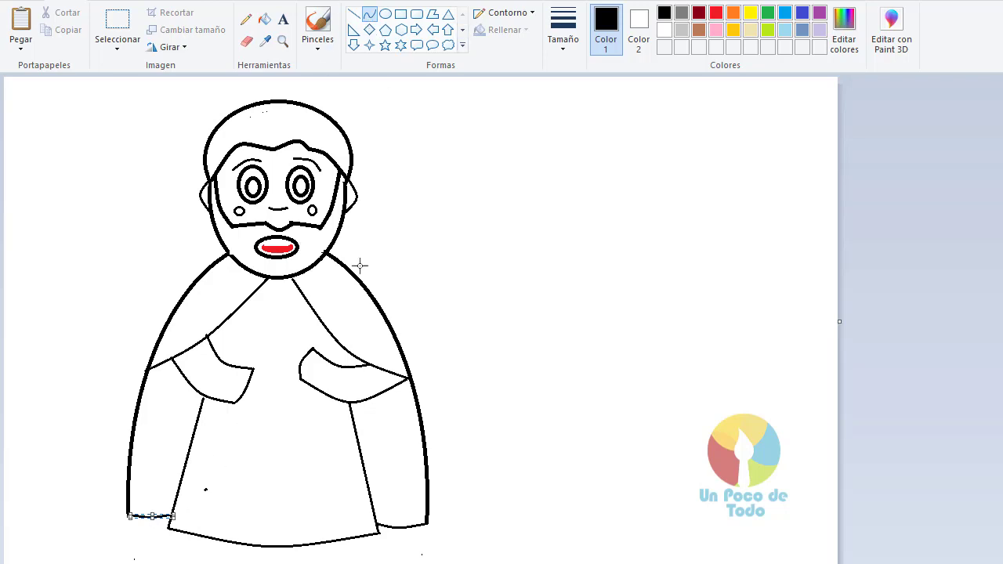
# Draw two parallel diagonal lines for a staff, from beside the right of the face to the robe's lower left corner.
pyautogui.moveTo(395, 224); pyautogui.dragTo(172, 543)
pyautogui.click(535, 382)
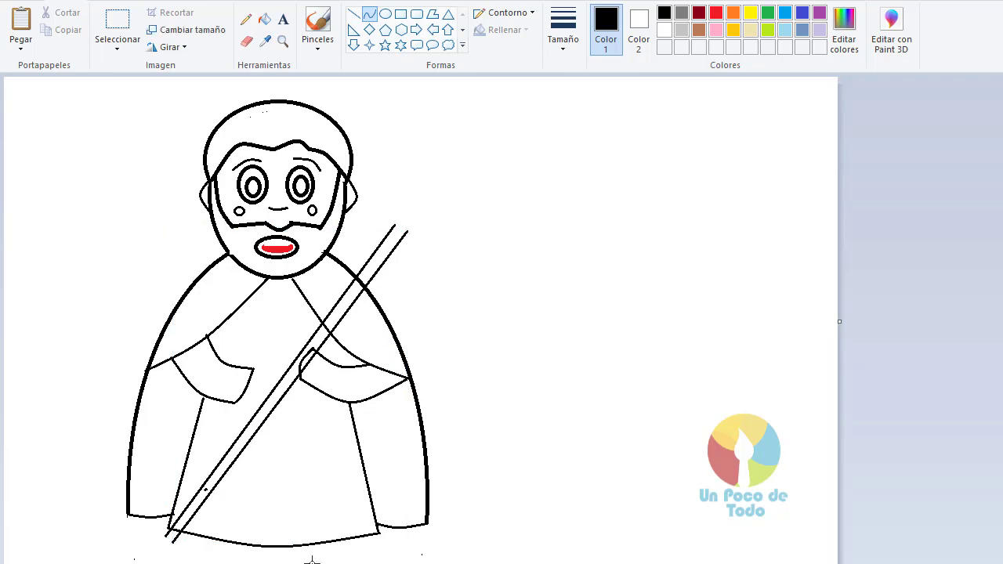
# Shorten the right sleeve by erasing its inner end and drawing a new curved cuff farther from the staff.
pyautogui.click(247, 41)
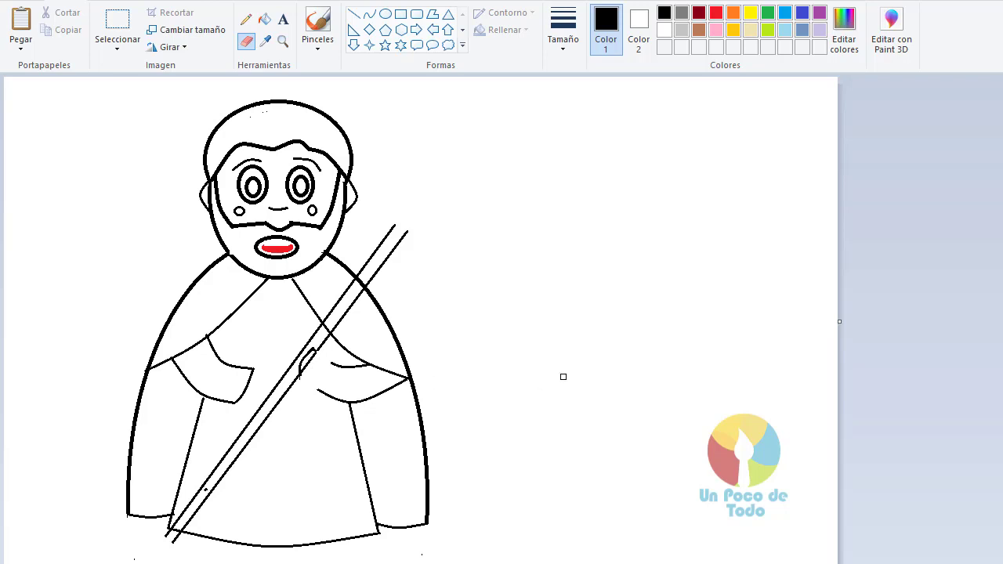
pyautogui.click(369, 14)
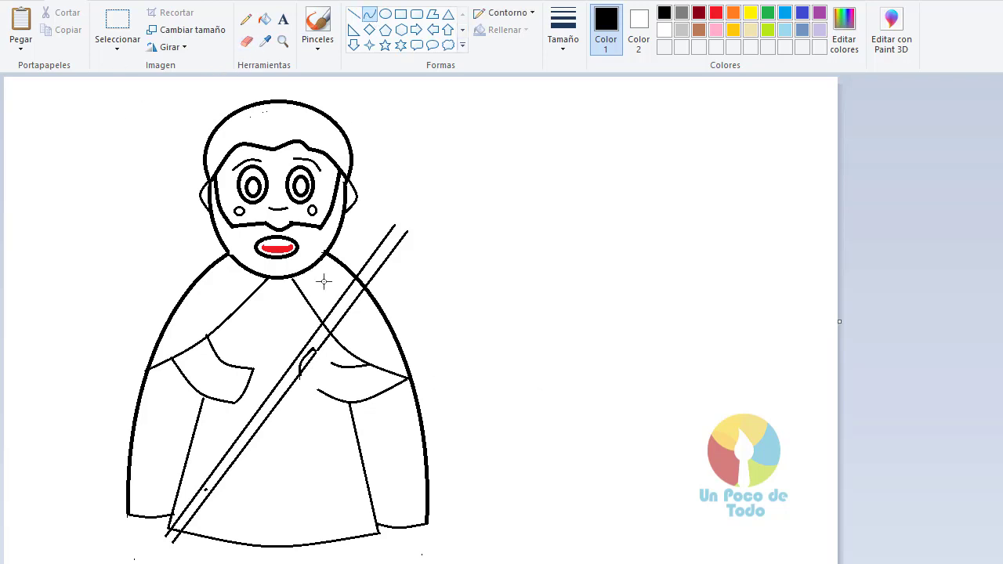
pyautogui.moveTo(331, 365); pyautogui.dragTo(317, 390)
pyautogui.click(317, 377)
pyautogui.click(592, 303)
# Draw two shallow downward-bowed curves beneath the robe's hem for the feet.
pyautogui.moveTo(198, 538); pyautogui.dragTo(260, 546)
pyautogui.click(226, 554)
pyautogui.click(224, 556)
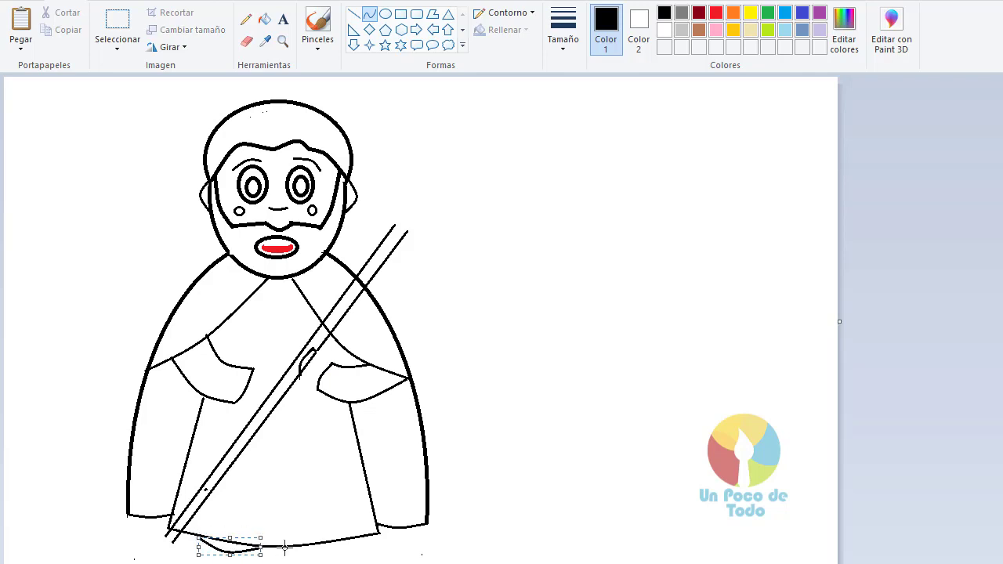
pyautogui.moveTo(294, 546); pyautogui.dragTo(348, 539)
pyautogui.click(324, 554)
pyautogui.click(331, 553)
pyautogui.click(593, 427)
# Erase the old cuff remnants and the body, cloak and hem lines that cross the inside of the staff.
pyautogui.click(283, 41)
pyautogui.click(323, 364)
pyautogui.click(246, 41)
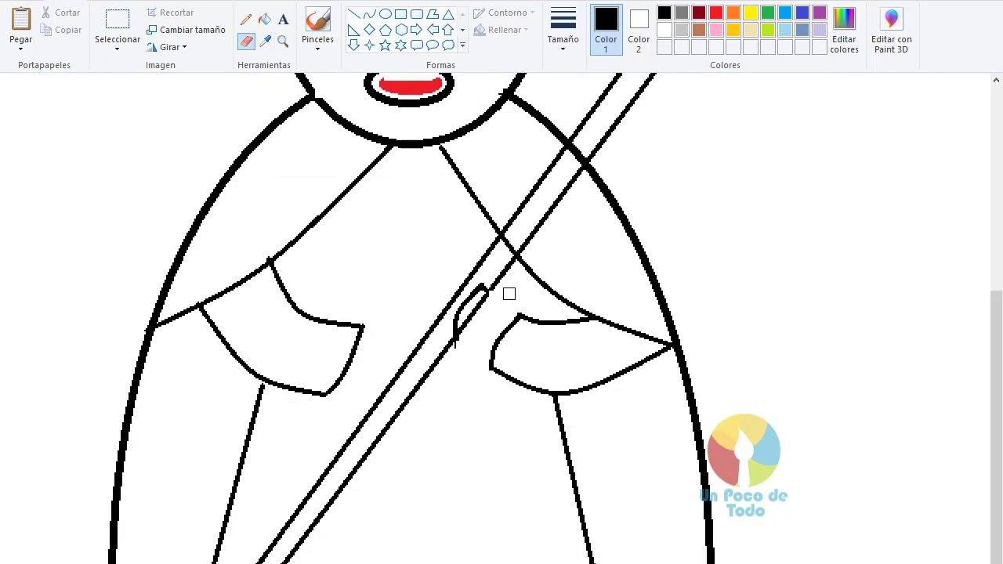
pyautogui.moveTo(467, 307); pyautogui.dragTo(451, 323)
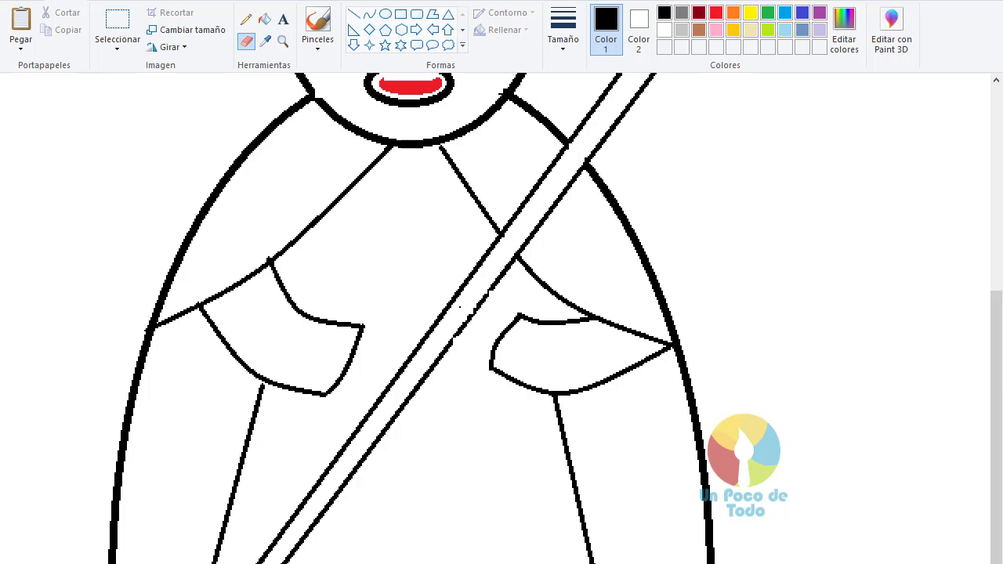
pyautogui.scroll(-1, 247, 528)
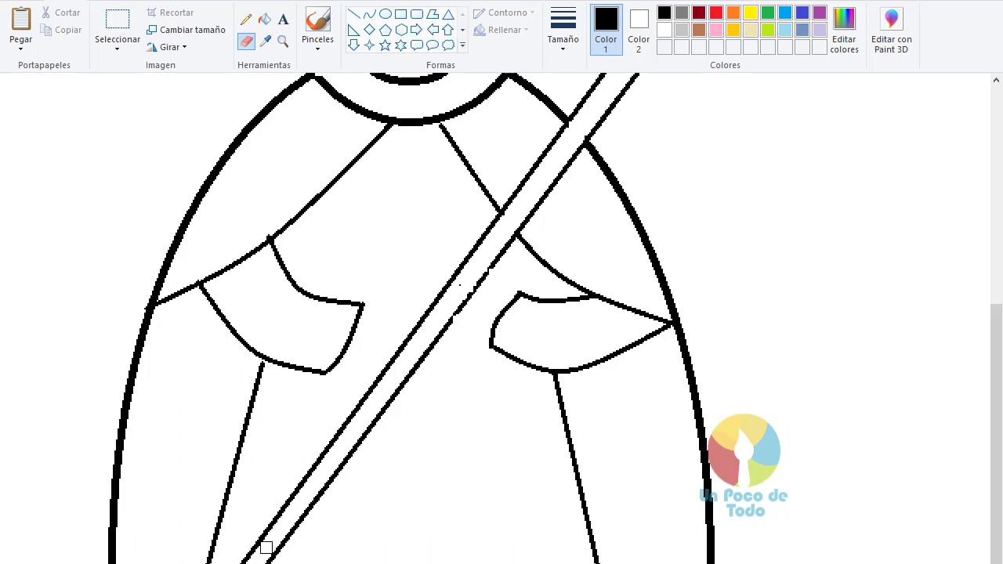
pyautogui.hotkey('ctrl', 'pagedown')
# Close the staff's lower end and extend its upper end with curves into a pointed, bent tip.
pyautogui.click(369, 14)
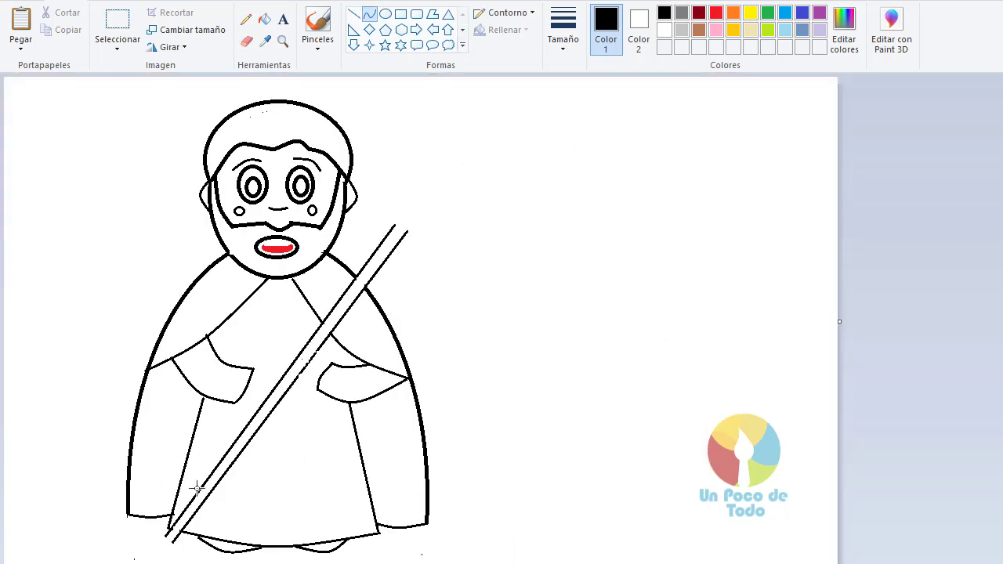
pyautogui.moveTo(171, 540)
pyautogui.mouseDown()
pyautogui.moveTo(396, 226)
pyautogui.moveTo(180, 537)
pyautogui.moveTo(167, 539)
pyautogui.mouseUp()
pyautogui.moveTo(392, 226)
pyautogui.mouseDown()
pyautogui.moveTo(414, 161)
pyautogui.moveTo(426, 202)
pyautogui.moveTo(398, 223)
pyautogui.moveTo(423, 166)
pyautogui.moveTo(417, 162)
pyautogui.moveTo(437, 194)
pyautogui.mouseUp()
pyautogui.click(425, 201)
pyautogui.click(439, 237)
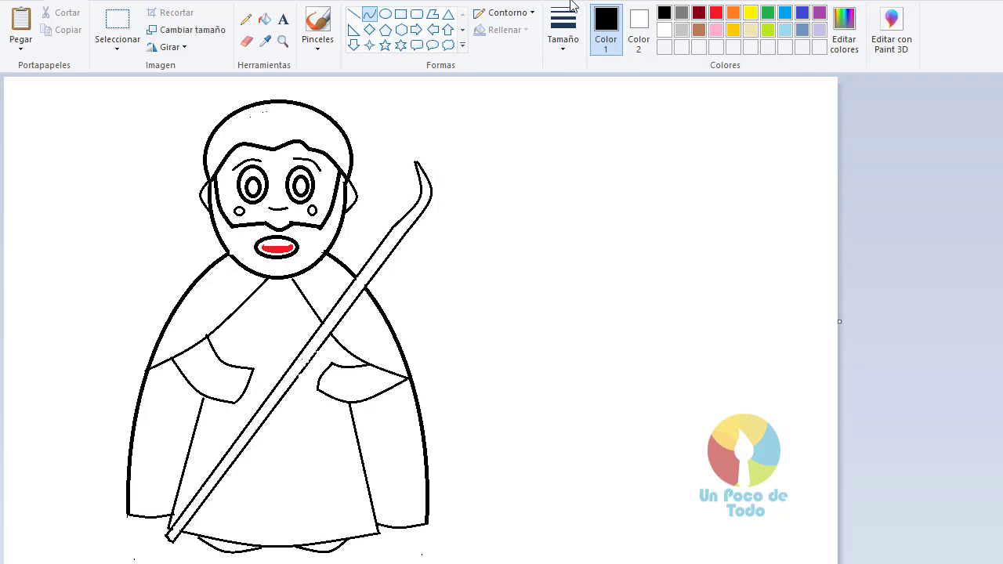
# Draw a round hand at the end of each sleeve, overlapping the staff.
pyautogui.click(385, 13)
pyautogui.moveTo(254, 372)
pyautogui.mouseDown()
pyautogui.moveTo(300, 420)
pyautogui.moveTo(261, 396)
pyautogui.moveTo(284, 410)
pyautogui.mouseUp()
pyautogui.click(328, 362)
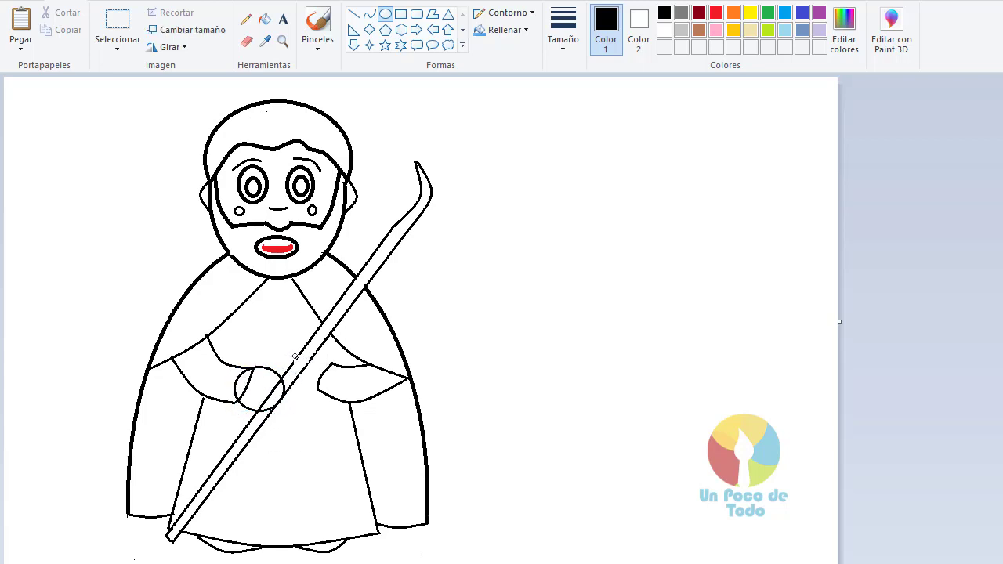
pyautogui.moveTo(294, 356); pyautogui.dragTo(335, 402)
pyautogui.moveTo(315, 380); pyautogui.dragTo(310, 370)
pyautogui.click(334, 459)
# Erase the staff lines inside both hands and the parts of the hand circles that overlap the sleeves.
pyautogui.click(283, 41)
pyautogui.click(378, 368)
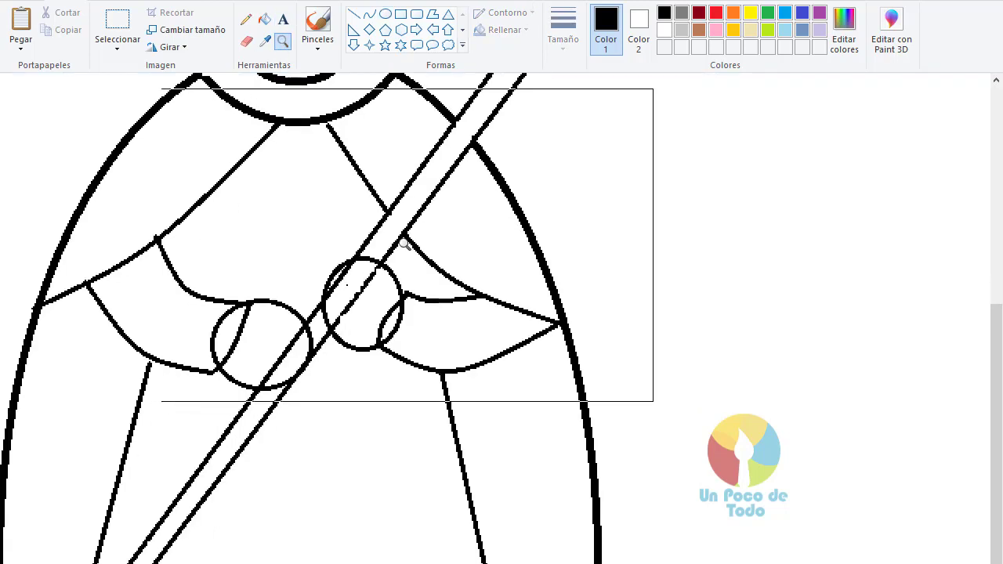
pyautogui.click(246, 41)
pyautogui.moveTo(235, 312); pyautogui.dragTo(210, 355)
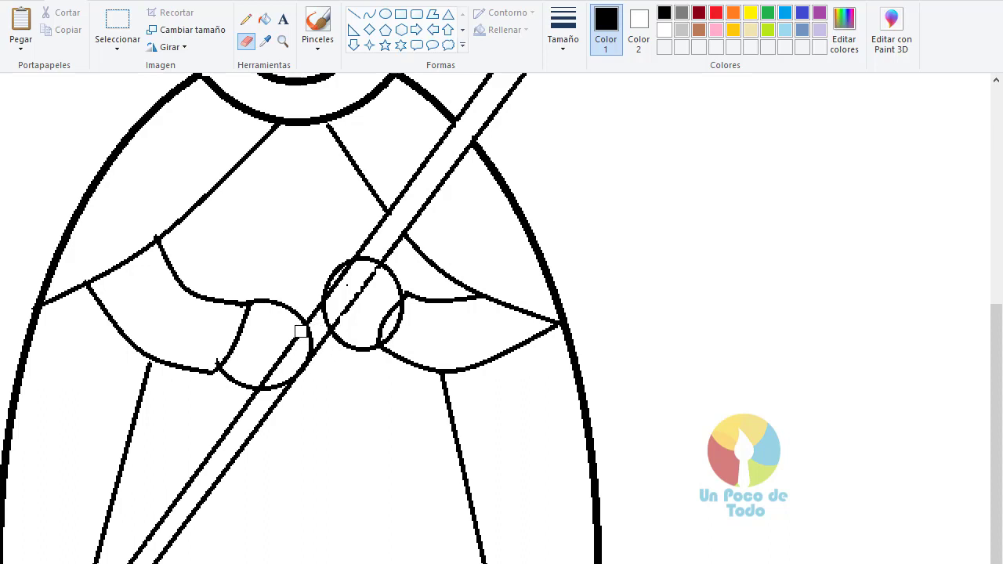
pyautogui.moveTo(292, 339); pyautogui.dragTo(267, 373)
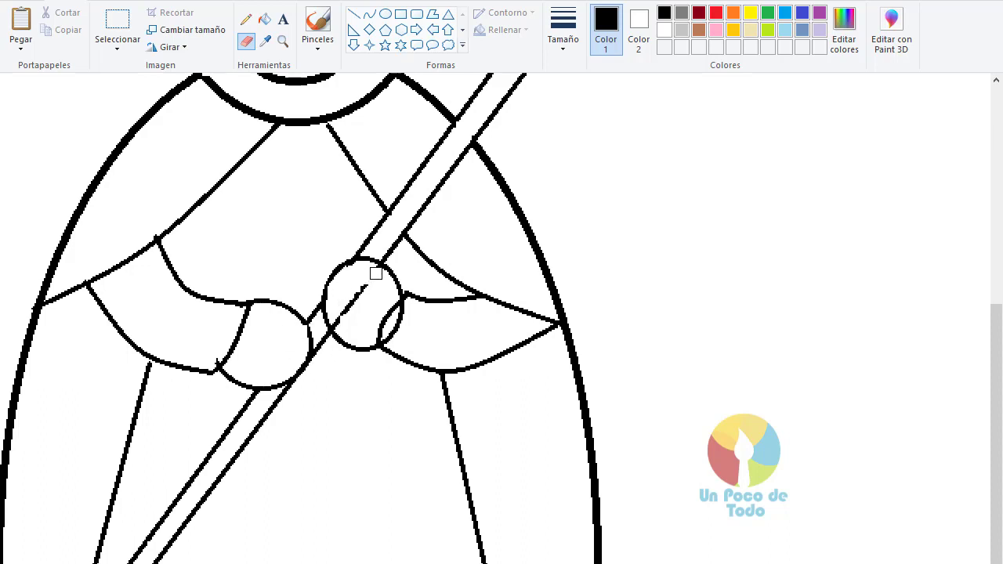
pyautogui.moveTo(376, 273); pyautogui.dragTo(343, 316)
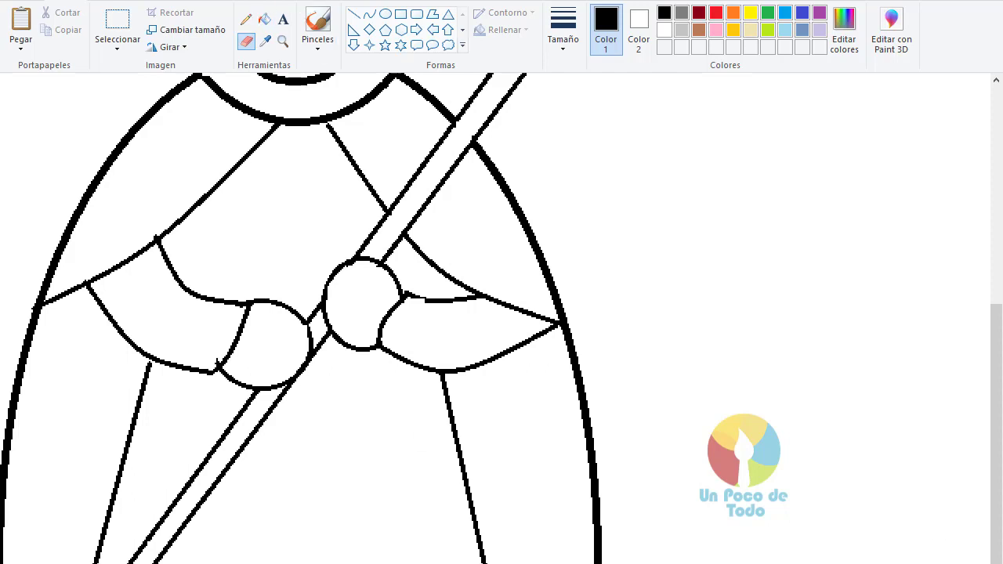
# Erase the hem sections beside the feet and redraw them as short wavy curves joining the robe's lower corners.
pyautogui.scroll(-1, 344, 536)
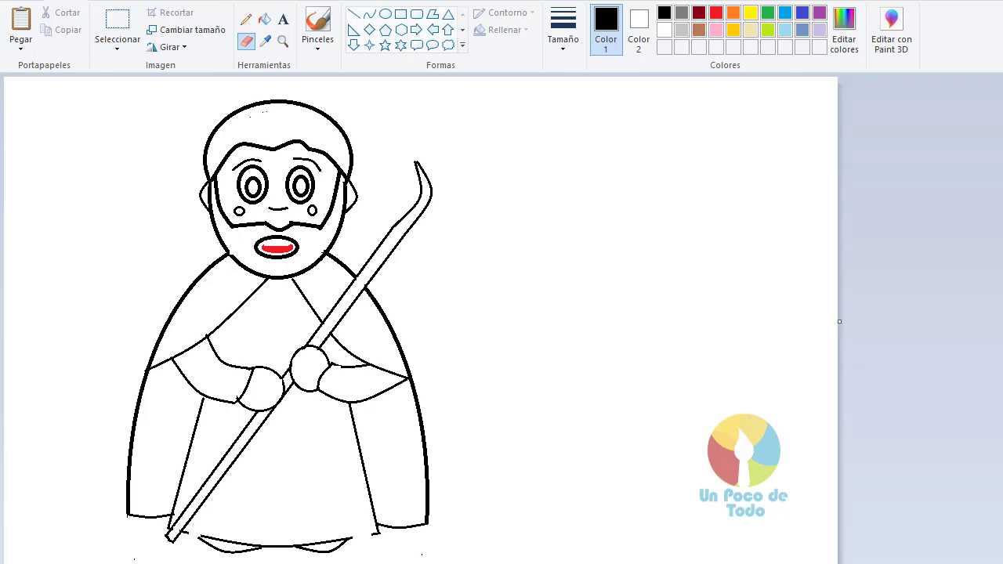
pyautogui.click(369, 13)
pyautogui.moveTo(349, 528); pyautogui.dragTo(352, 532)
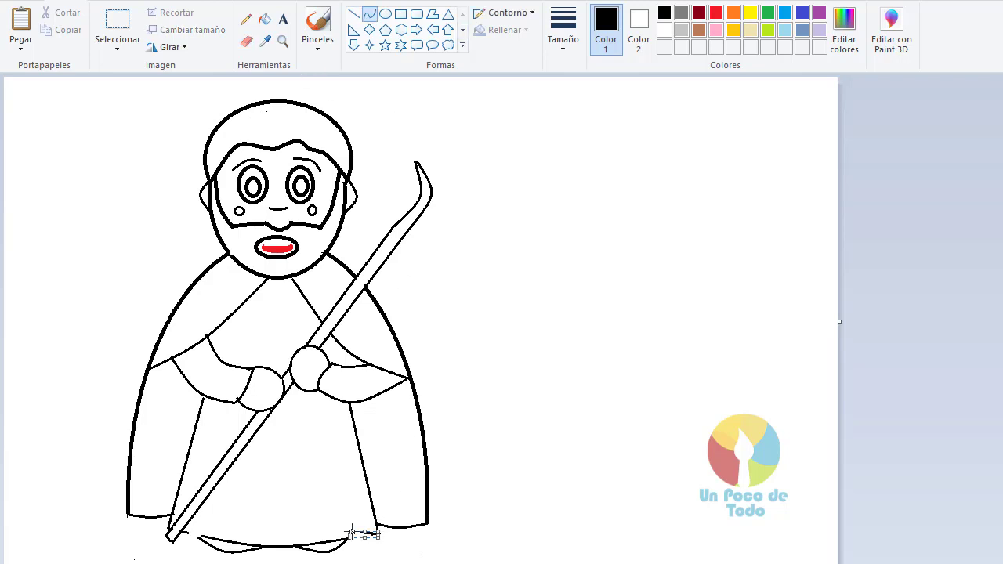
pyautogui.click(512, 496)
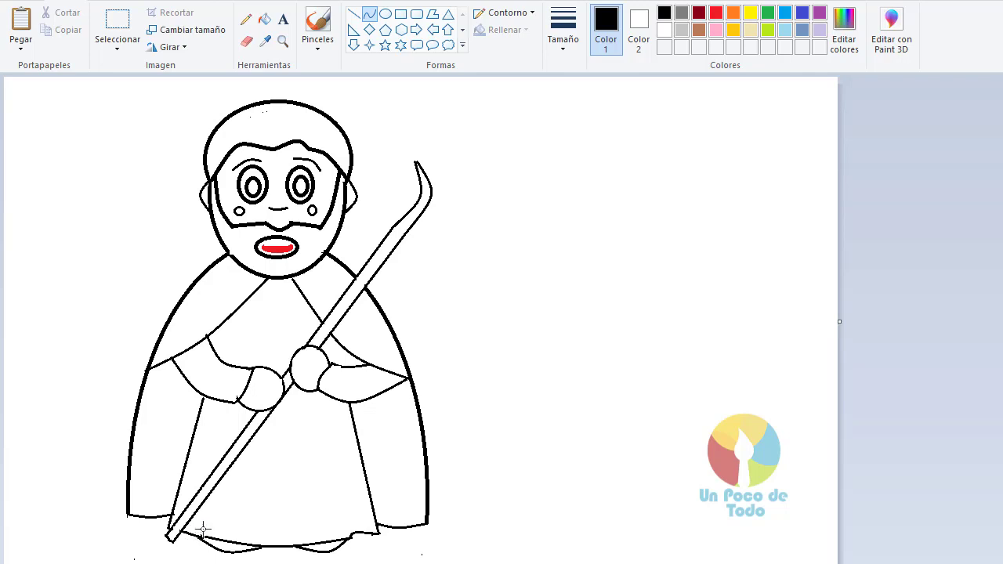
pyautogui.click(202, 536)
pyautogui.click(538, 493)
pyautogui.click(246, 19)
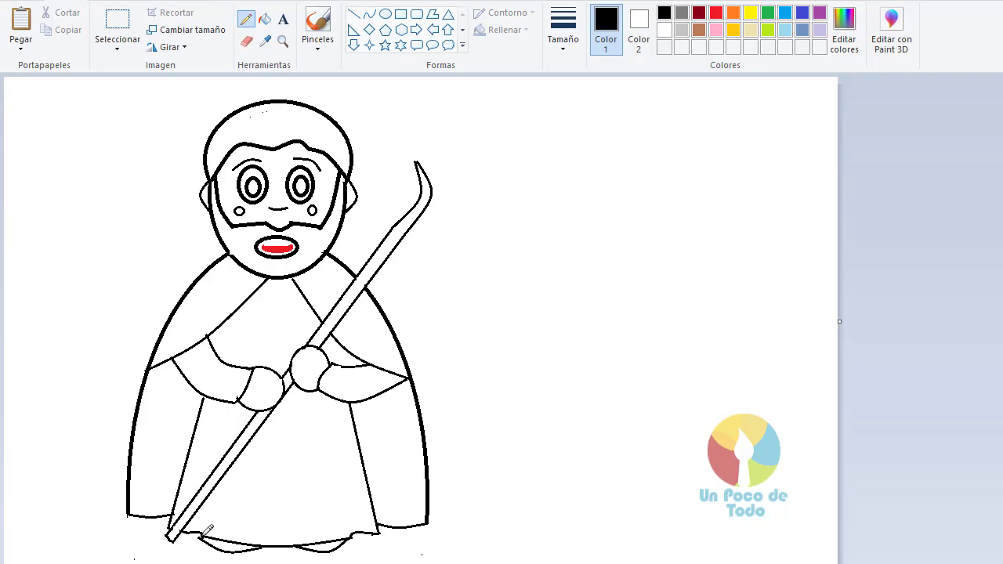
# Fill the hair, the beard and the inner ovals of both eyes with brown.
pyautogui.click(264, 20)
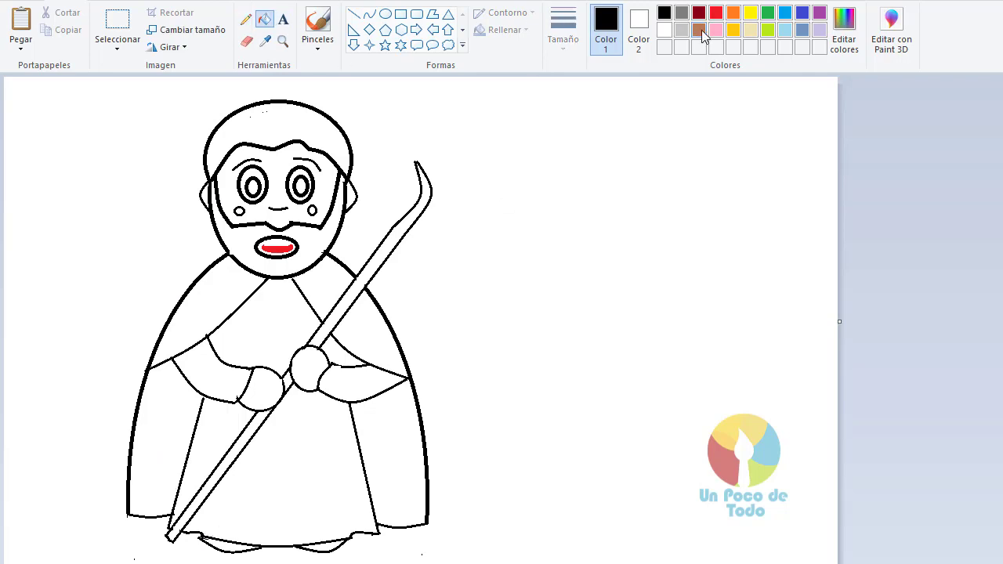
pyautogui.click(699, 29)
pyautogui.click(318, 118)
pyautogui.click(330, 242)
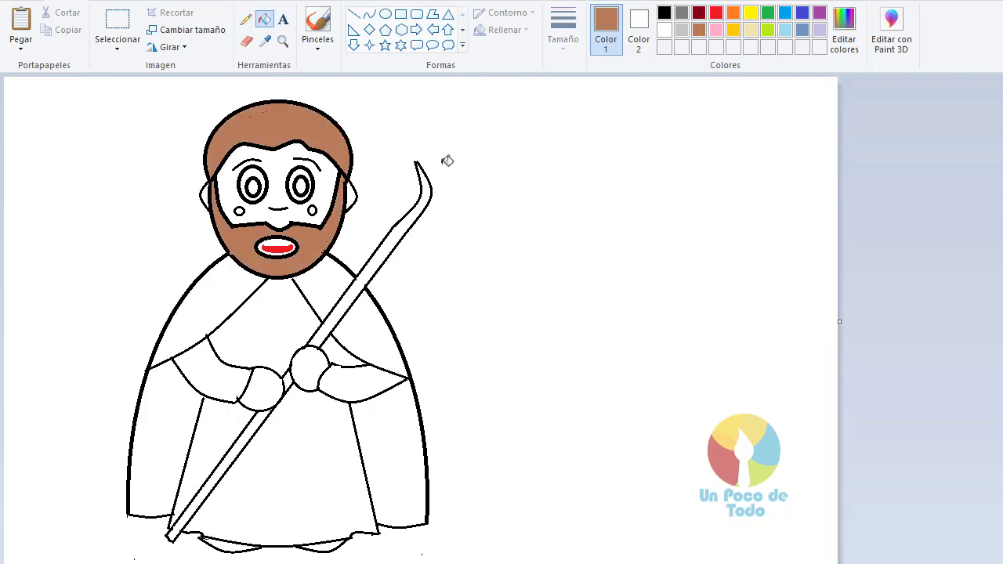
pyautogui.click(304, 186)
pyautogui.click(252, 187)
# Draw a small white highlight ellipse inside the brown oval of each eye.
pyautogui.click(246, 19)
pyautogui.click(664, 13)
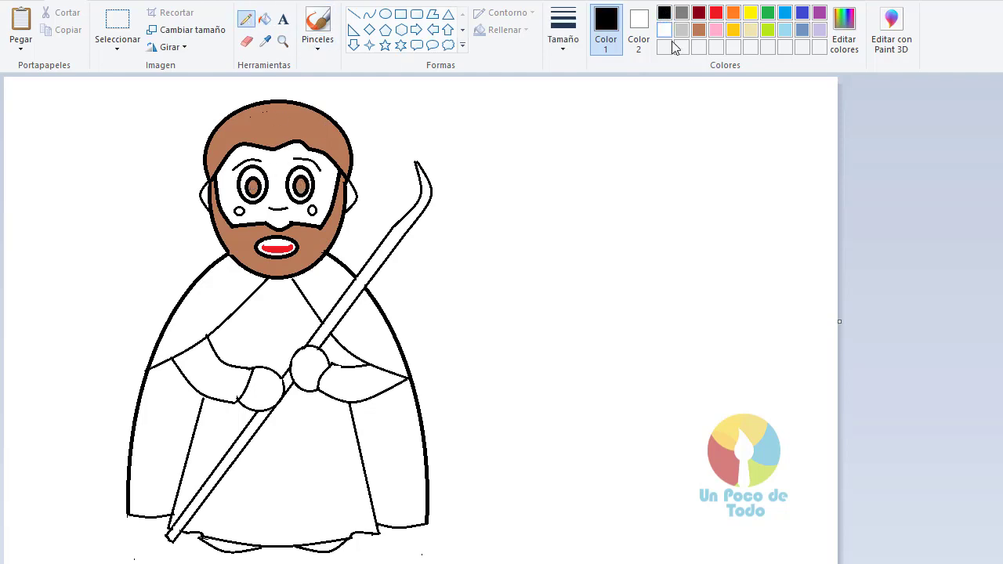
pyautogui.click(665, 29)
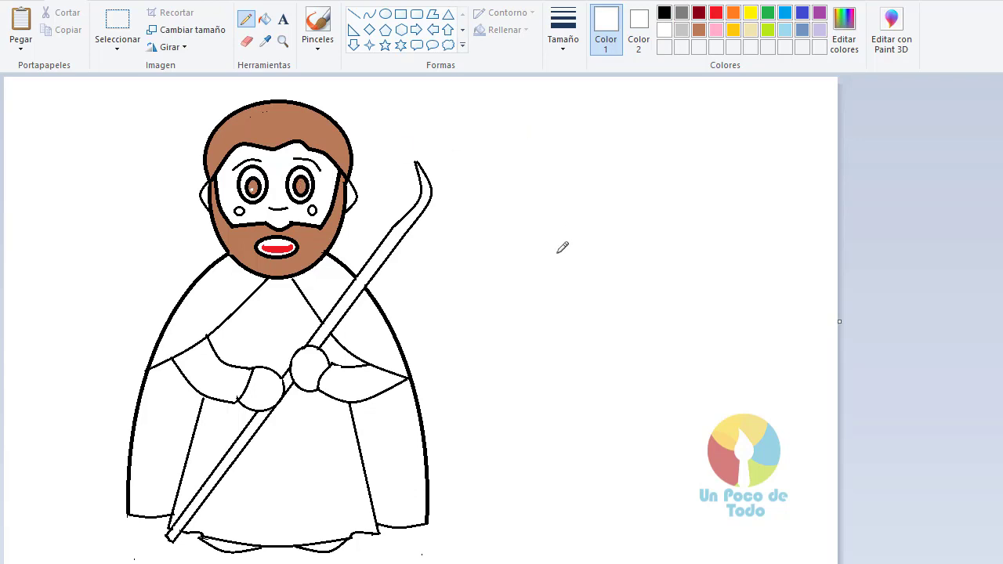
pyautogui.click(385, 13)
pyautogui.moveTo(252, 185); pyautogui.dragTo(303, 190)
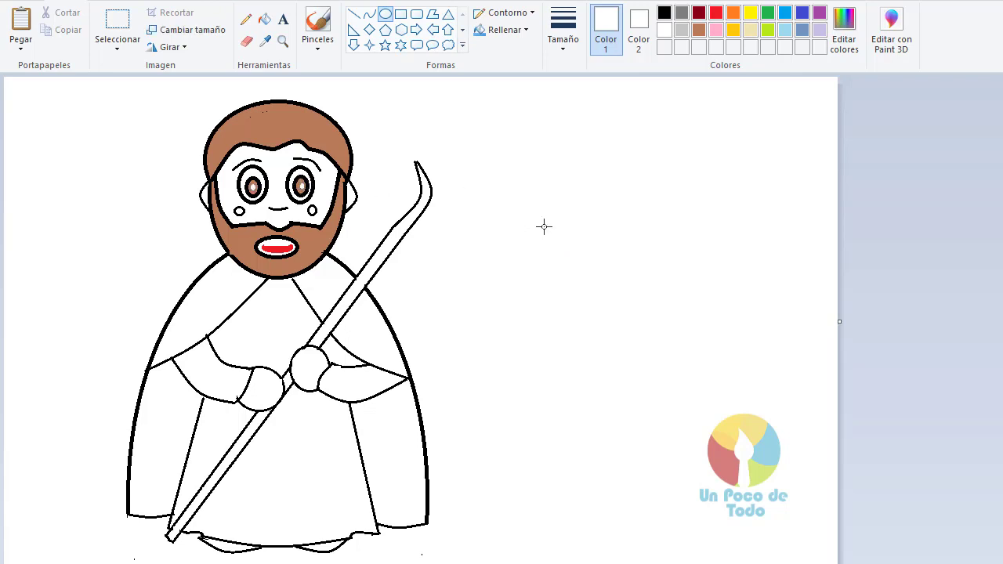
# Fill both cheek circles with pink.
pyautogui.click(715, 29)
pyautogui.click(265, 19)
pyautogui.click(311, 210)
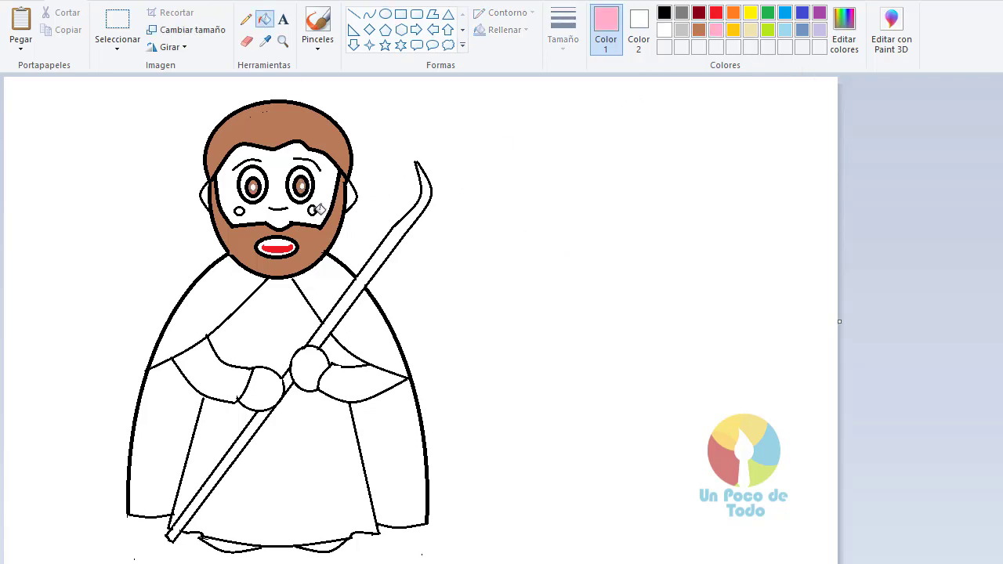
pyautogui.click(239, 211)
pyautogui.click(716, 12)
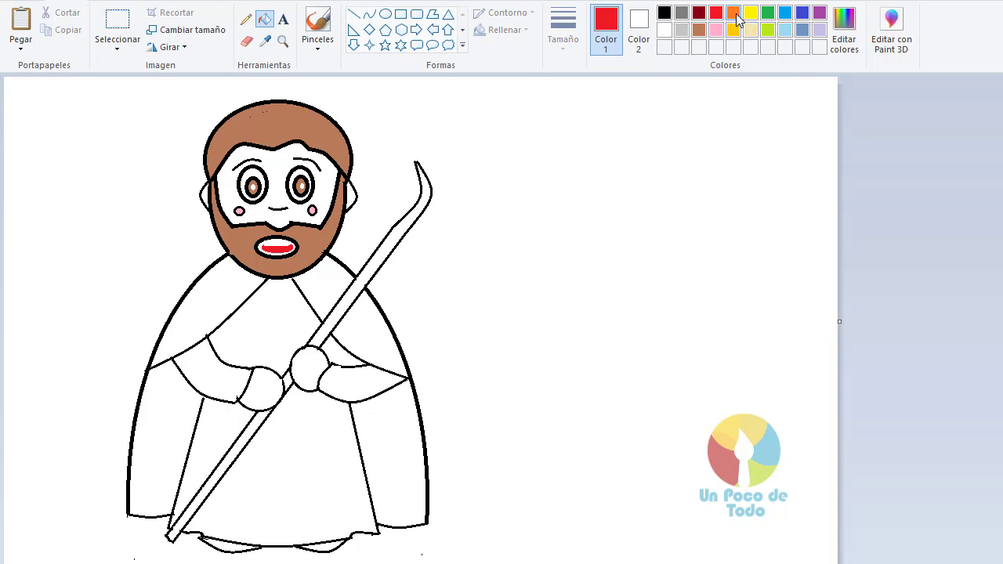
pyautogui.click(733, 11)
pyautogui.click(854, 43)
pyautogui.moveTo(669, 307); pyautogui.dragTo(672, 279)
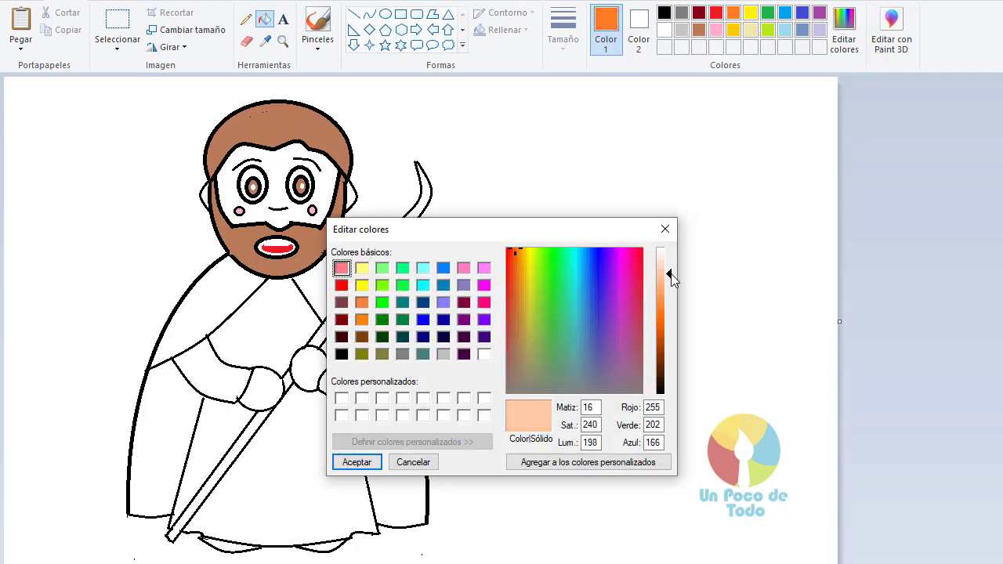
pyautogui.press('Escape')
# Mix a pale tint of the brown as a skin tone and fill the face with it.
pyautogui.click(698, 29)
pyautogui.click(844, 39)
pyautogui.moveTo(670, 315); pyautogui.dragTo(670, 271)
pyautogui.click(356, 462)
pyautogui.click(326, 187)
# Lighten the skin tone further and fill the face and both hands with it.
pyautogui.click(844, 39)
pyautogui.click(376, 461)
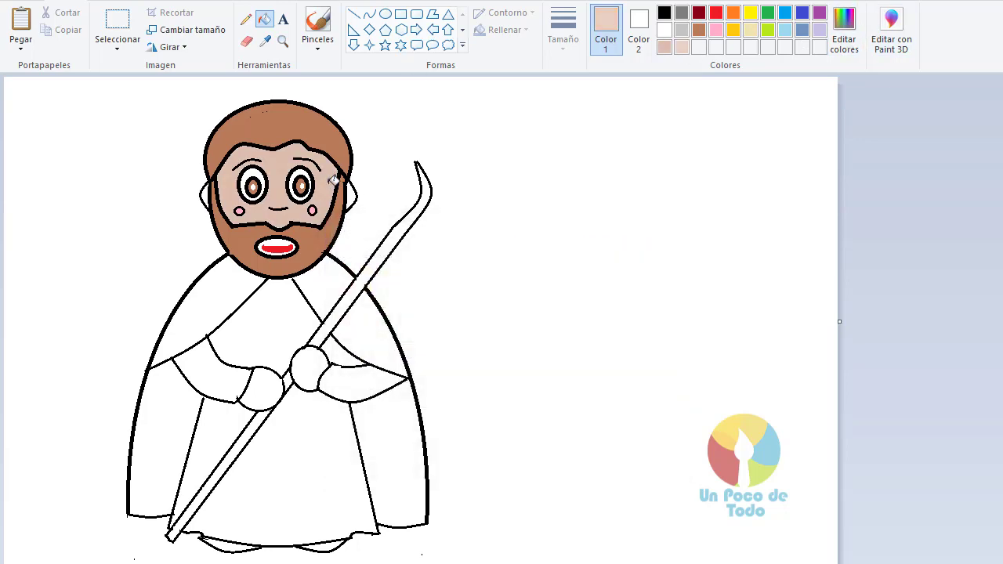
pyautogui.click(329, 166)
pyautogui.click(317, 362)
pyautogui.click(264, 386)
# Mix a darker shade of the brown and fill all three visible sections of the staff.
pyautogui.click(698, 29)
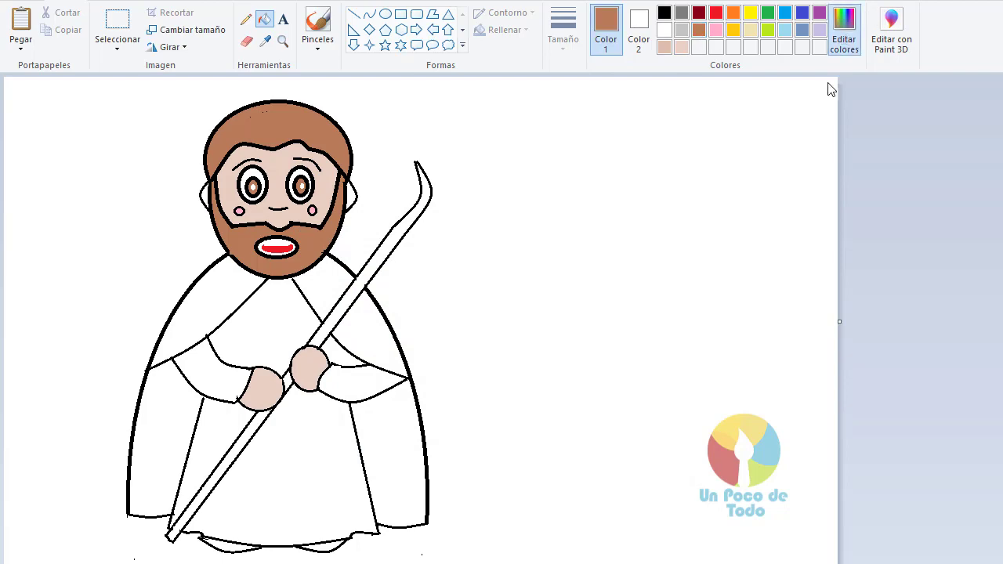
pyautogui.click(844, 39)
pyautogui.moveTo(668, 320); pyautogui.dragTo(670, 345)
pyautogui.click(357, 462)
pyautogui.click(368, 274)
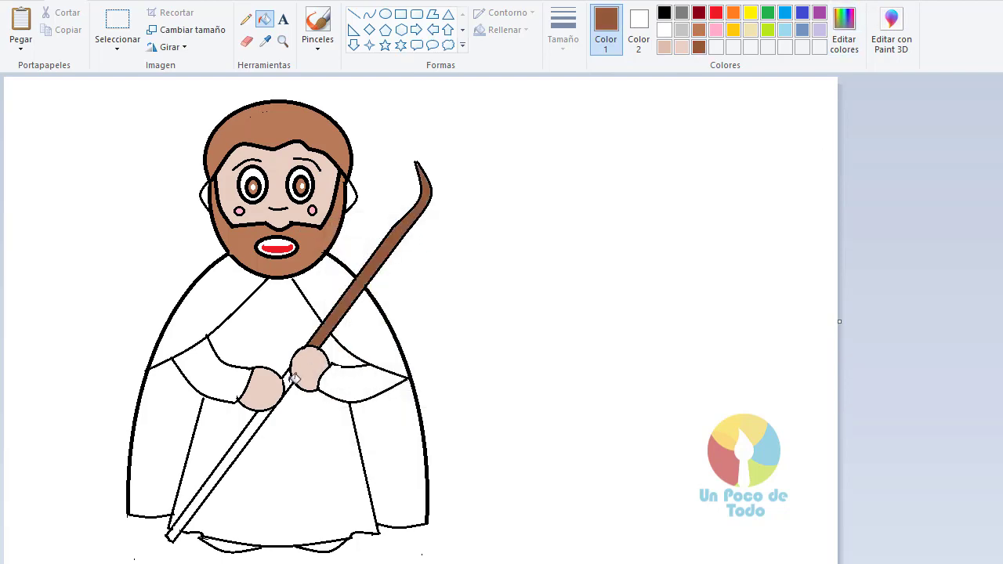
pyautogui.click(291, 384)
pyautogui.click(269, 423)
pyautogui.click(698, 29)
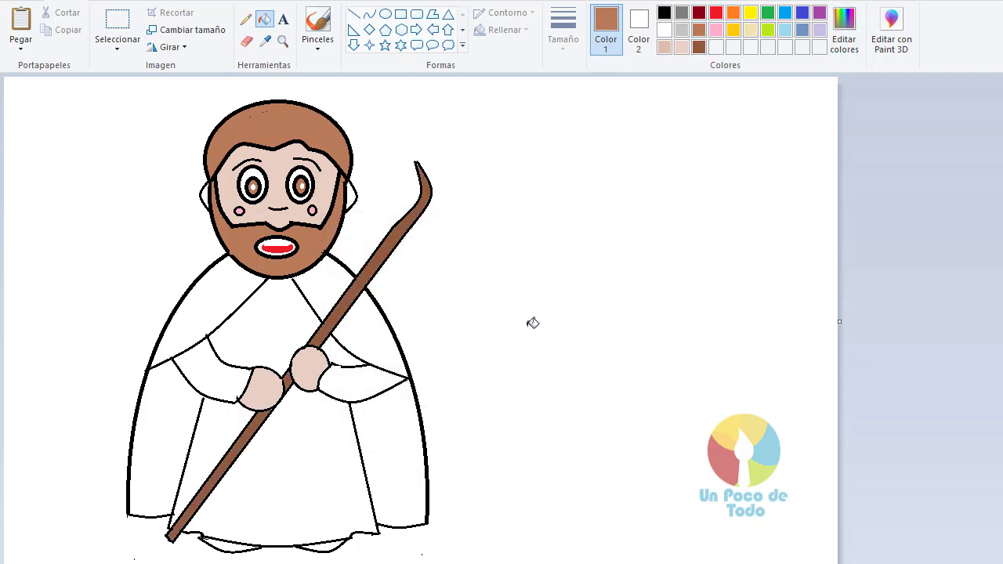
pyautogui.click(846, 39)
pyautogui.moveTo(671, 318); pyautogui.dragTo(670, 373)
pyautogui.click(665, 230)
# Mix a slightly darker green and fill the cloak's upper sections over both shoulders.
pyautogui.click(768, 13)
pyautogui.click(845, 24)
pyautogui.click(357, 462)
pyautogui.click(204, 314)
pyautogui.click(383, 318)
# Mix a very dark green and fill the cloak's lower right section, undoing the fill that spills into the robe.
pyautogui.click(844, 35)
pyautogui.click(357, 462)
pyautogui.click(192, 440)
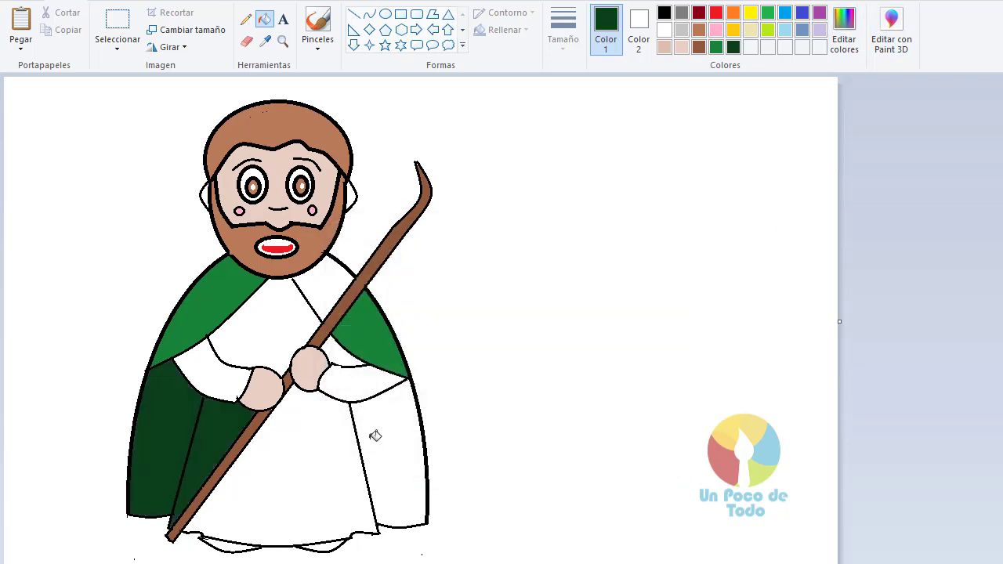
pyautogui.hotkey('ctrl', 'z')
pyautogui.click(378, 434)
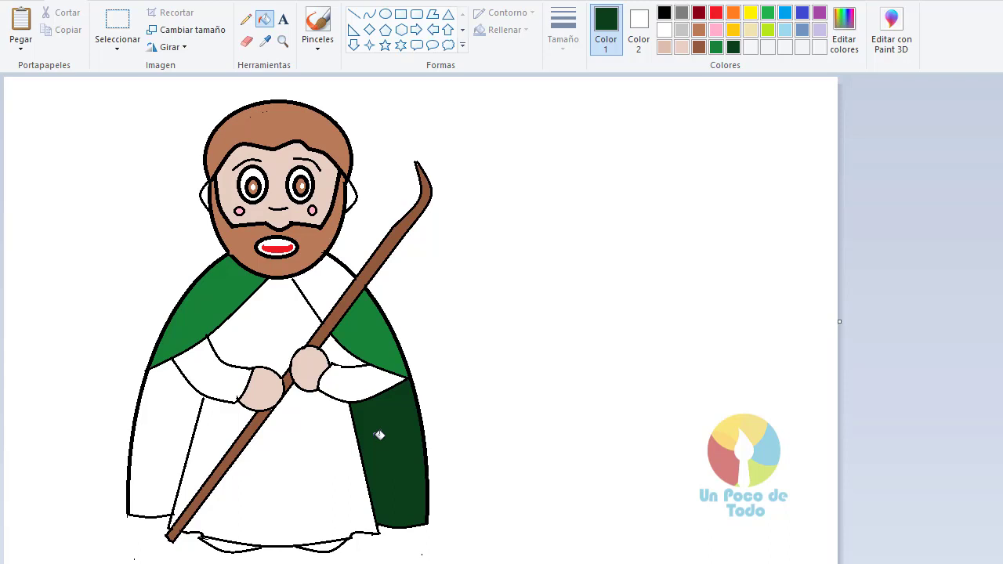
pyautogui.hotkey('ctrl', 'z')
pyautogui.click(411, 451)
# Close the outline gap under the left sleeve with black pencil and fill the cloak's lower left section with dark green.
pyautogui.click(246, 19)
pyautogui.click(665, 12)
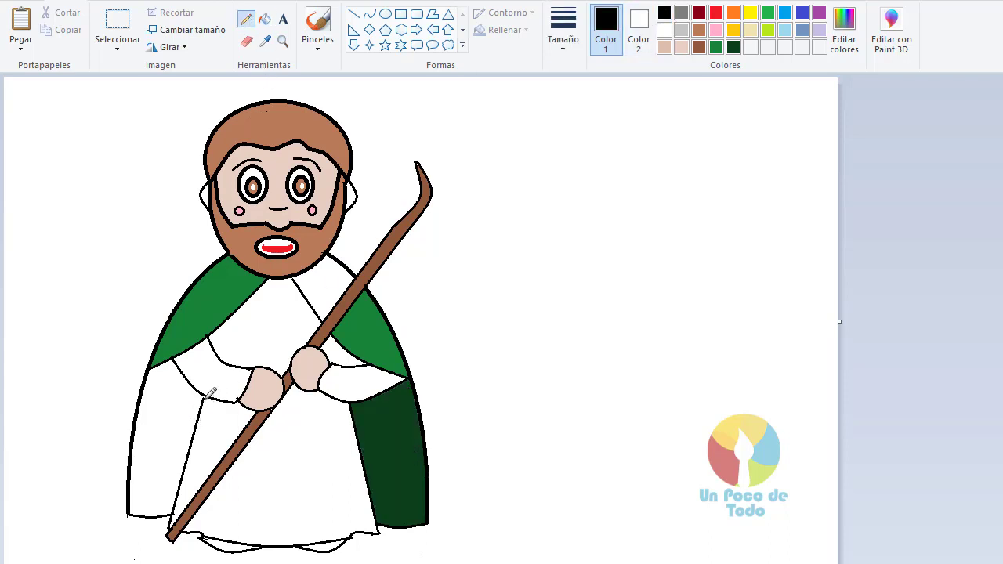
pyautogui.click(734, 47)
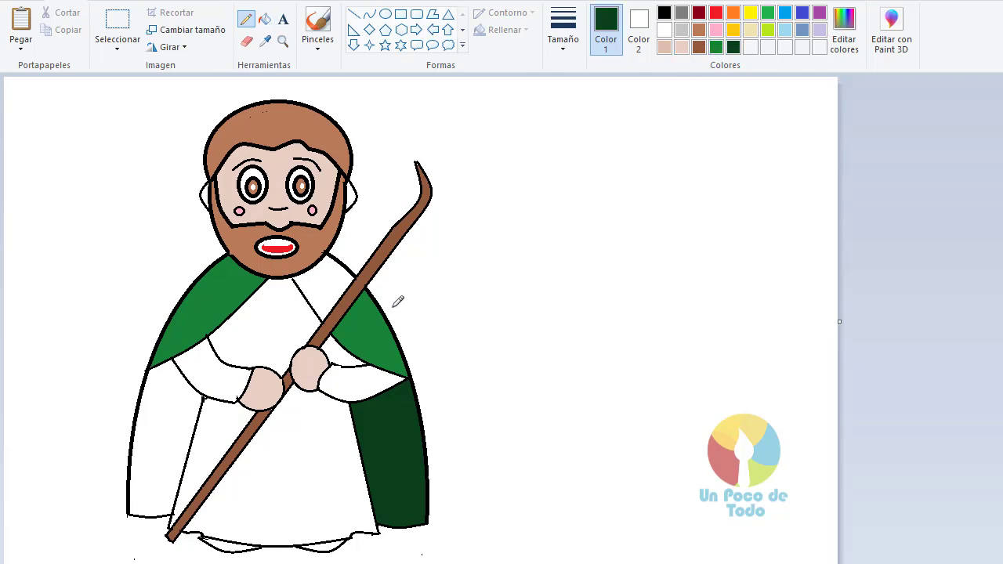
pyautogui.click(264, 19)
pyautogui.click(162, 399)
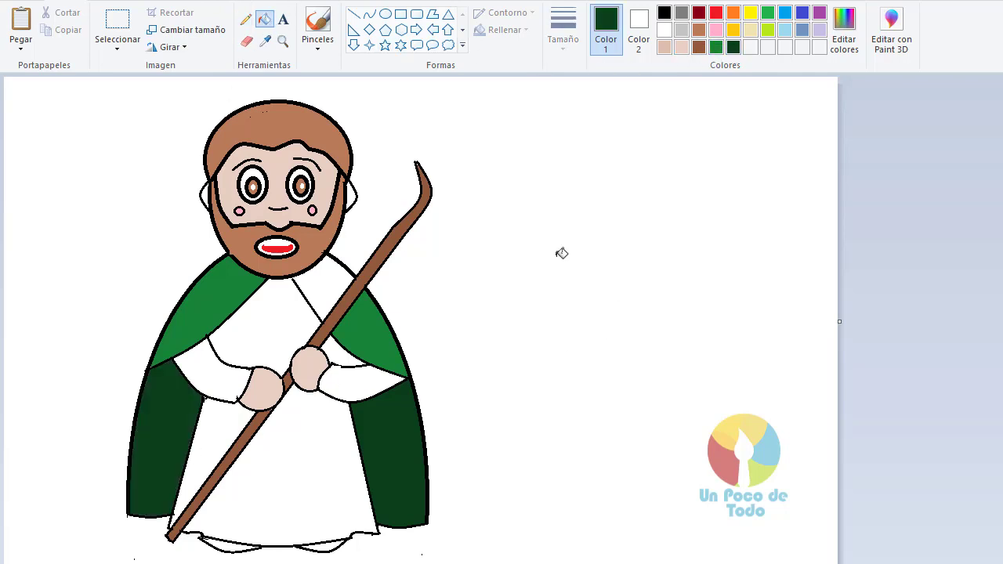
# Fill the robe and both sleeves with beige, and the white cloak section beside the beard with the medium green.
pyautogui.click(735, 31)
pyautogui.click(750, 29)
pyautogui.click(267, 325)
pyautogui.click(307, 436)
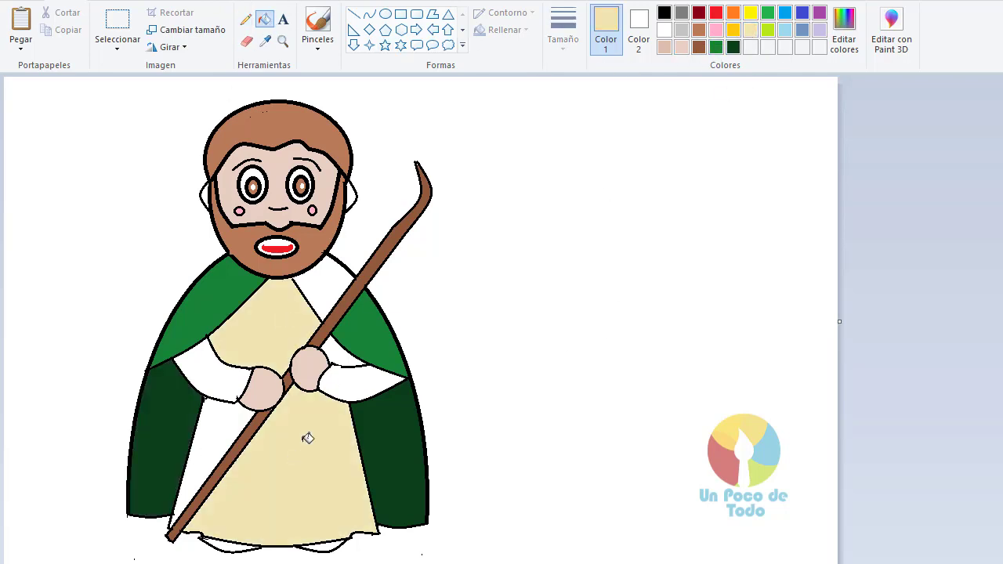
pyautogui.click(214, 372)
pyautogui.click(212, 434)
pyautogui.click(378, 376)
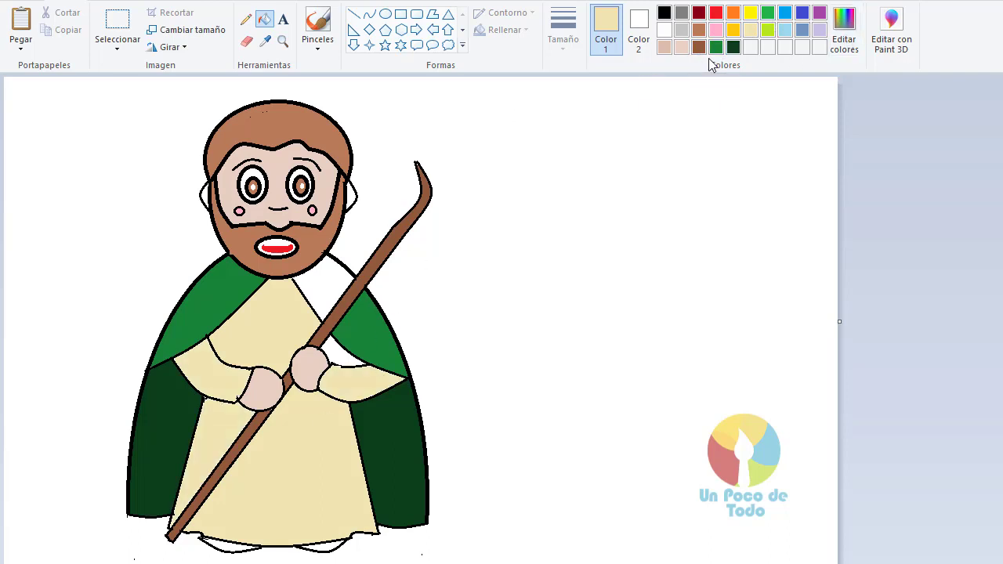
pyautogui.click(716, 47)
pyautogui.click(331, 274)
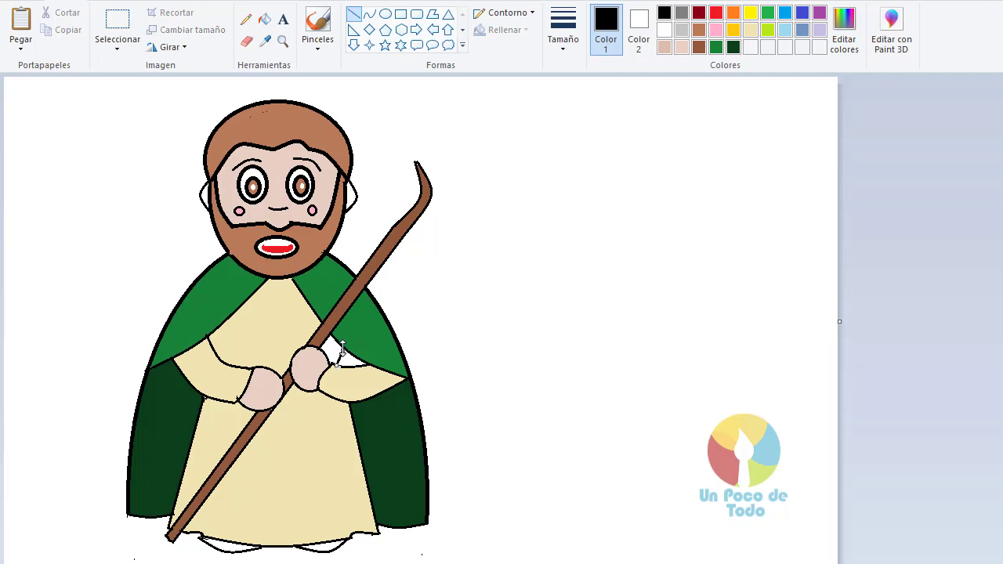
# Divide the white gap beside the right hand with a short black line and fill its parts with dark green and beige.
pyautogui.click(715, 47)
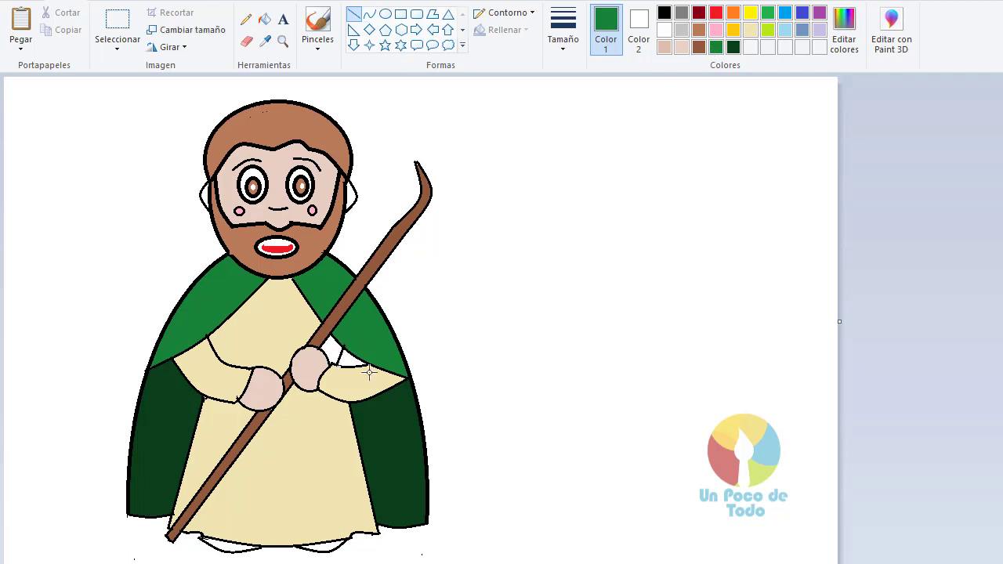
pyautogui.click(265, 19)
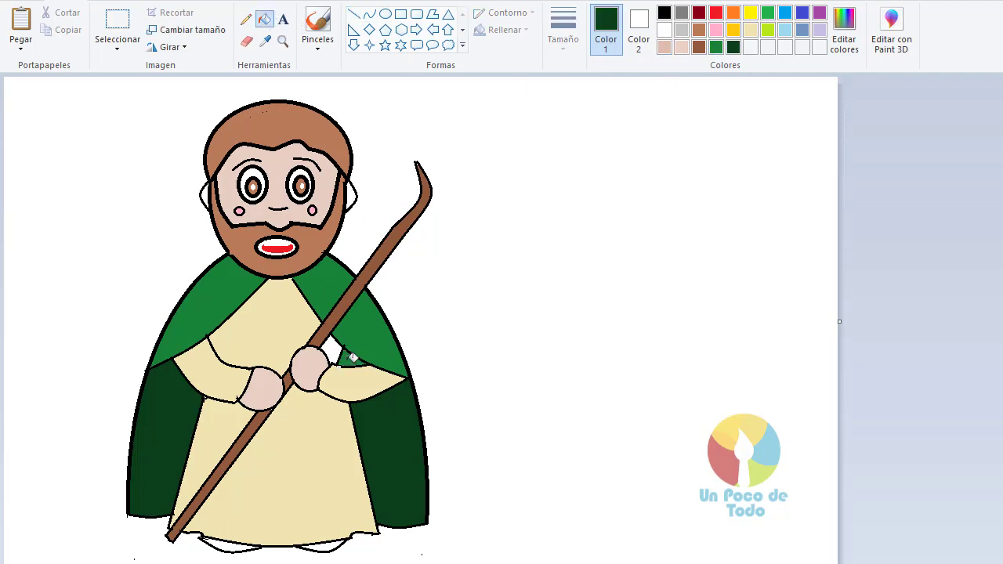
pyautogui.click(746, 30)
pyautogui.click(333, 350)
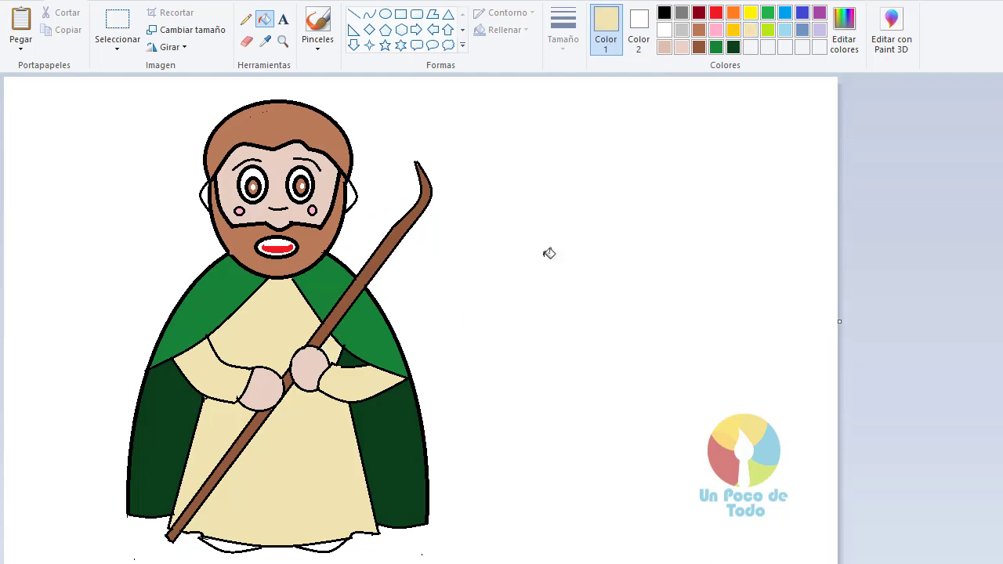
# Fill both ears and the white part of the mouth with the light skin tone, and both feet with black.
pyautogui.click(682, 47)
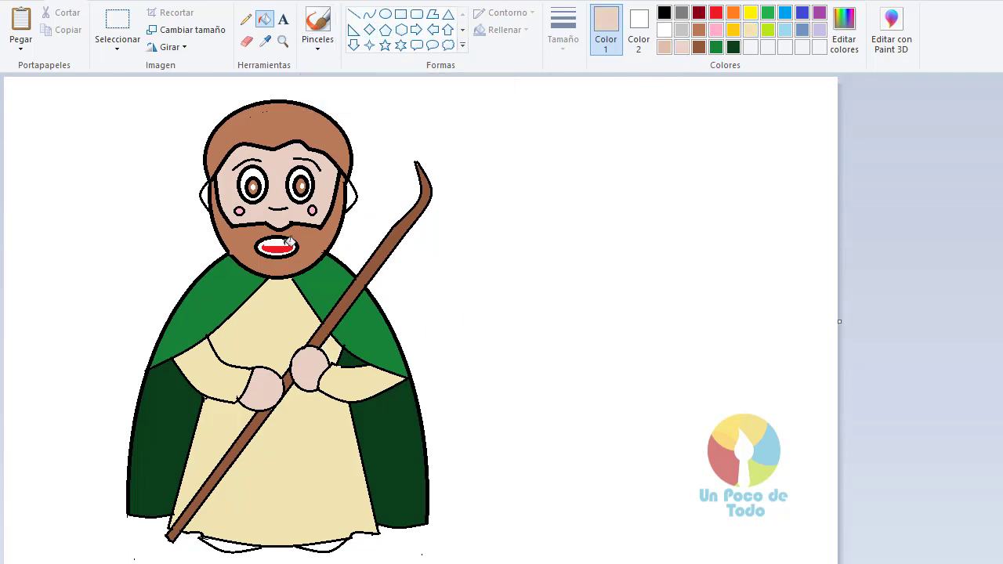
pyautogui.click(208, 192)
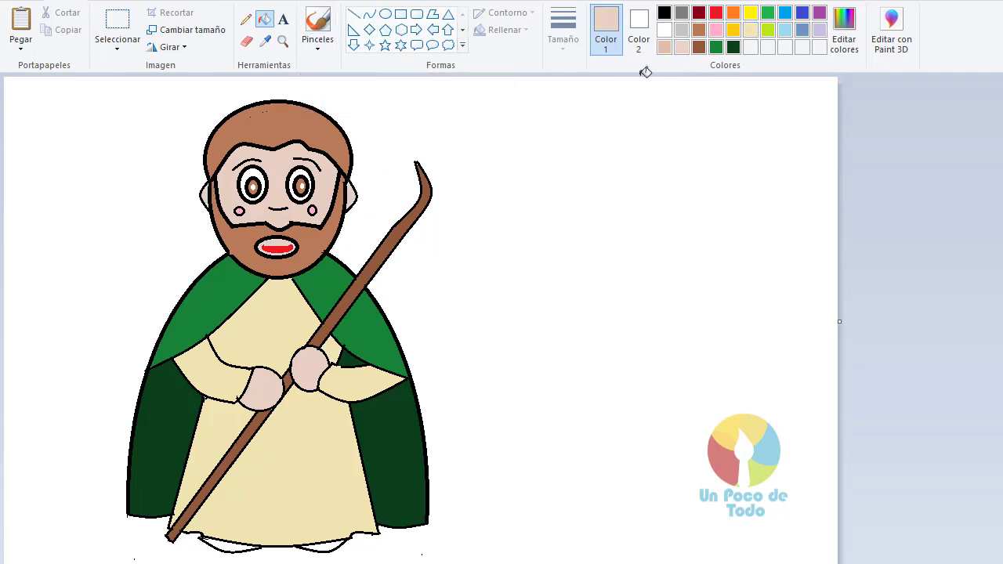
pyautogui.click(664, 13)
pyautogui.click(323, 546)
pyautogui.click(235, 544)
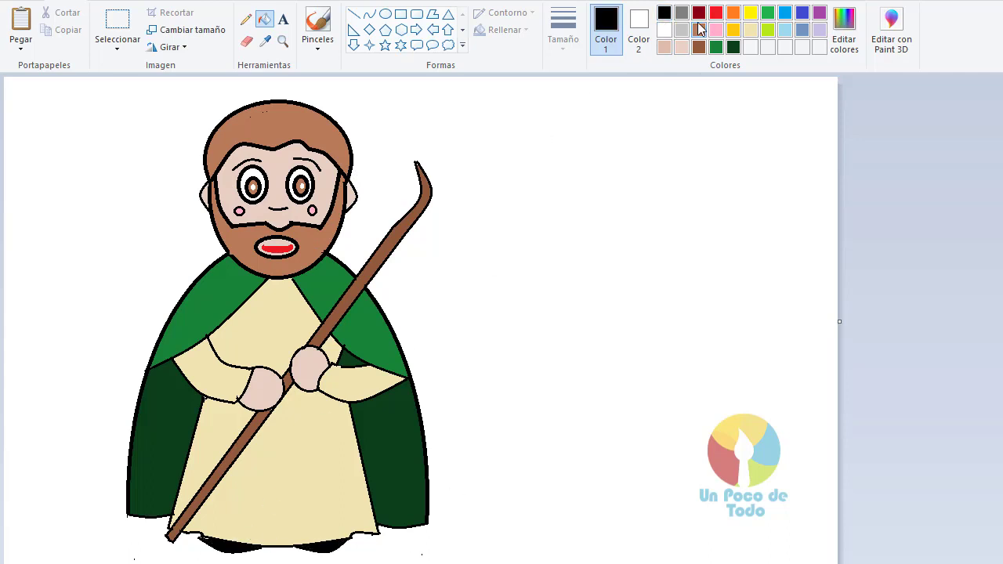
# Mix a dark brown (RGB 66, 41, 28), draw a short horizontal belt line under the right hand and fill the area above it.
pyautogui.click(698, 29)
pyautogui.click(844, 31)
pyautogui.moveTo(673, 319); pyautogui.dragTo(673, 363)
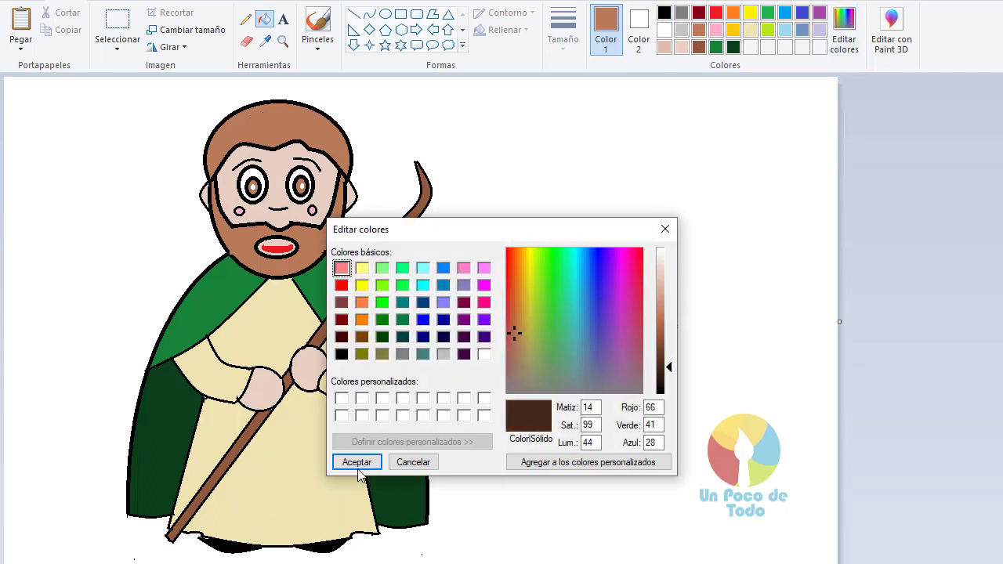
pyautogui.click(356, 463)
pyautogui.click(353, 14)
pyautogui.moveTo(286, 395); pyautogui.dragTo(324, 395)
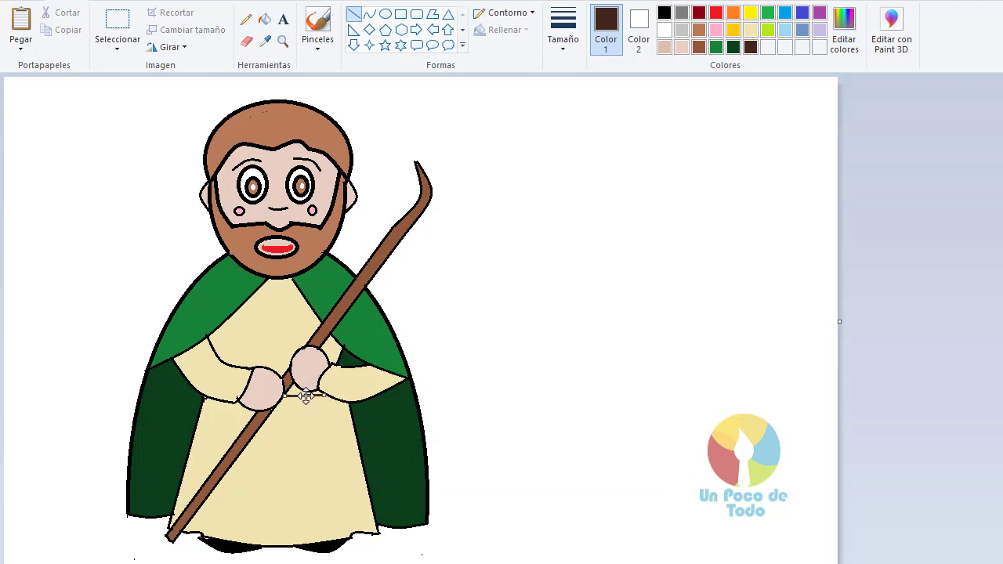
pyautogui.click(514, 162)
pyautogui.click(265, 19)
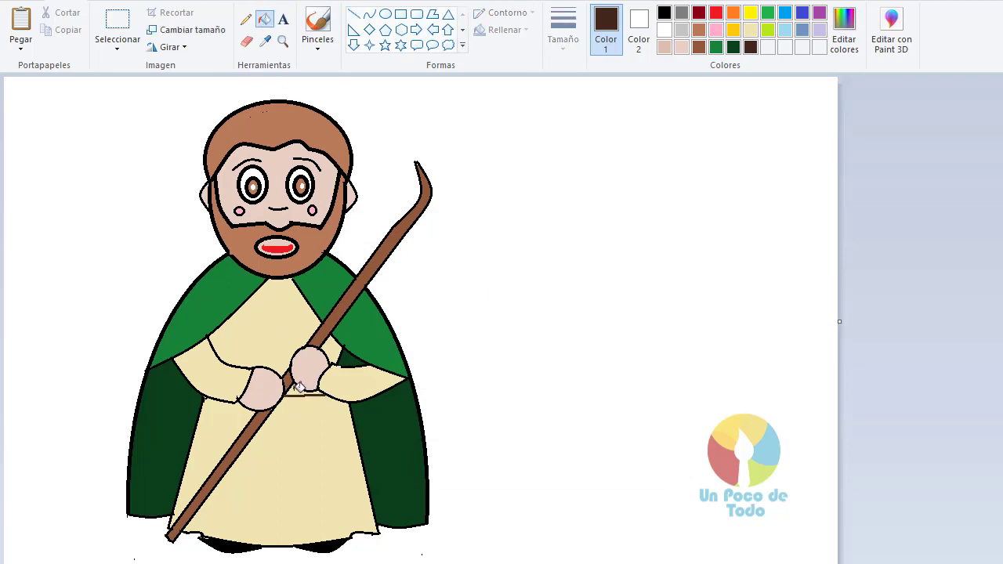
pyautogui.click(303, 393)
# Mix a darker shade of the beige and draw a shading curve from the neckline down to the left sleeve.
pyautogui.click(750, 30)
pyautogui.click(844, 31)
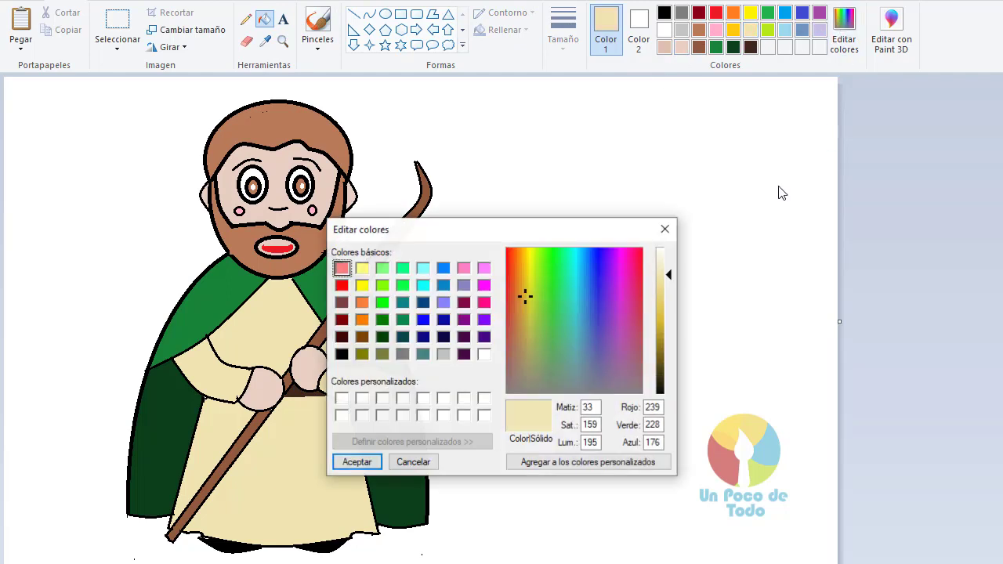
pyautogui.moveTo(669, 274); pyautogui.dragTo(668, 300)
pyautogui.click(357, 462)
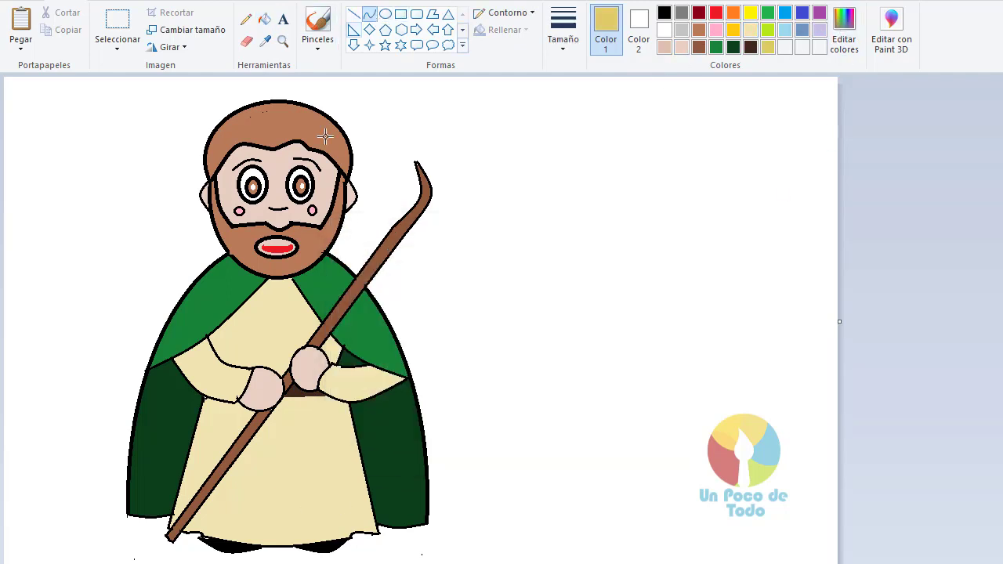
pyautogui.click(369, 14)
pyautogui.moveTo(279, 279); pyautogui.dragTo(217, 352)
pyautogui.click(248, 327)
pyautogui.click(249, 327)
# Draw a matching darker beige curve from the neckline down toward the staff.
pyautogui.click(326, 295)
pyautogui.moveTo(275, 287); pyautogui.dragTo(313, 330)
pyautogui.click(288, 311)
pyautogui.click(287, 311)
pyautogui.click(449, 307)
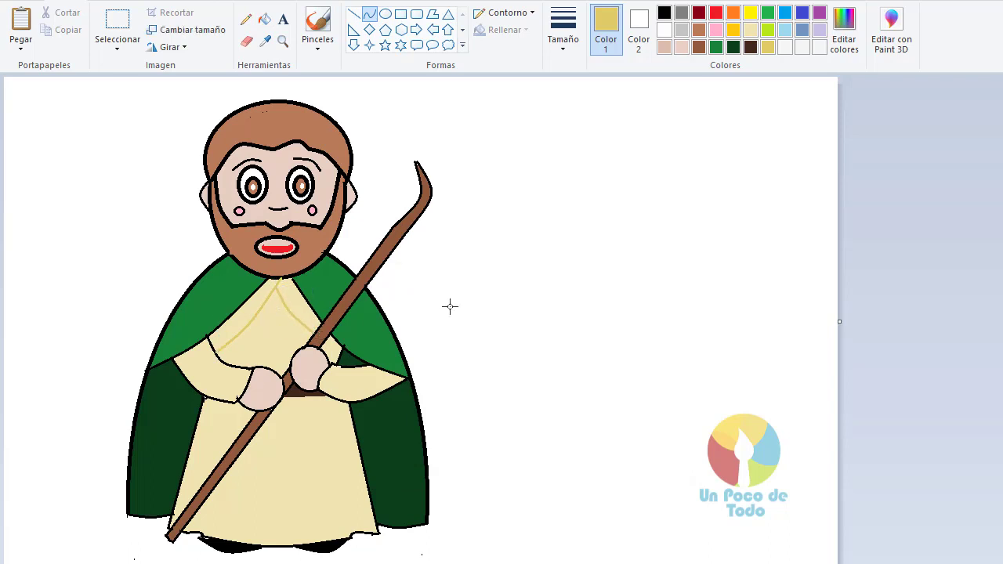
# Fill the areas between the chest curves and the cloak, and the robe patch beside the right hand, with darker beige.
pyautogui.click(265, 19)
pyautogui.click(262, 297)
pyautogui.click(302, 303)
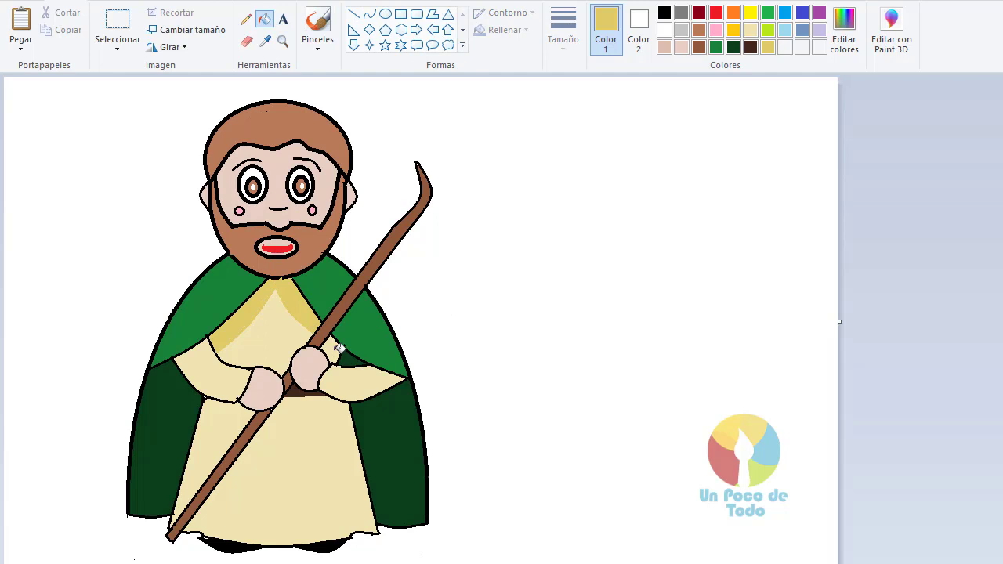
pyautogui.click(338, 348)
# Draw a curved darker beige fold line in the thickest width from the right end of the belt down the robe's skirt.
pyautogui.click(369, 13)
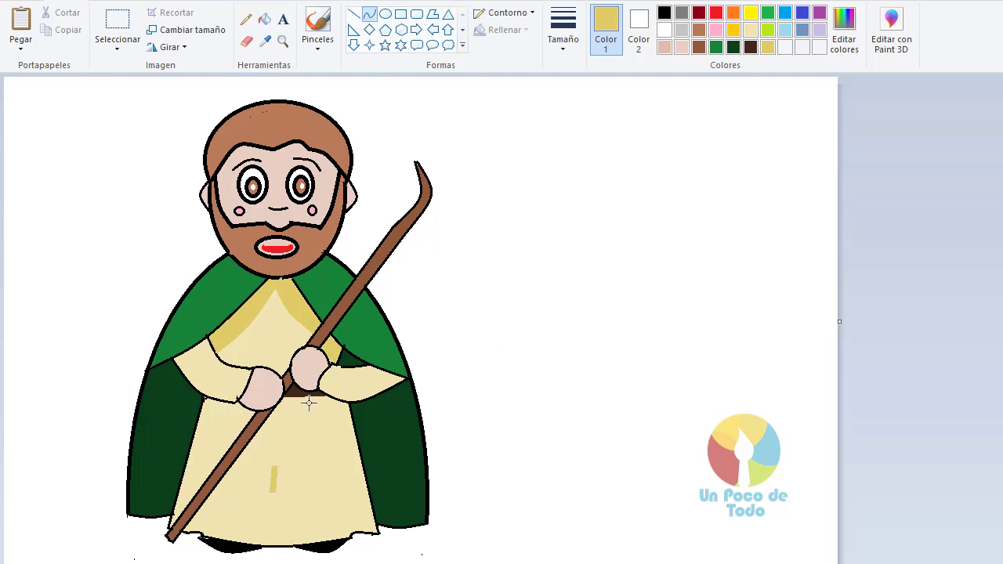
pyautogui.hotkey('ctrl', 'z')
pyautogui.click(563, 43)
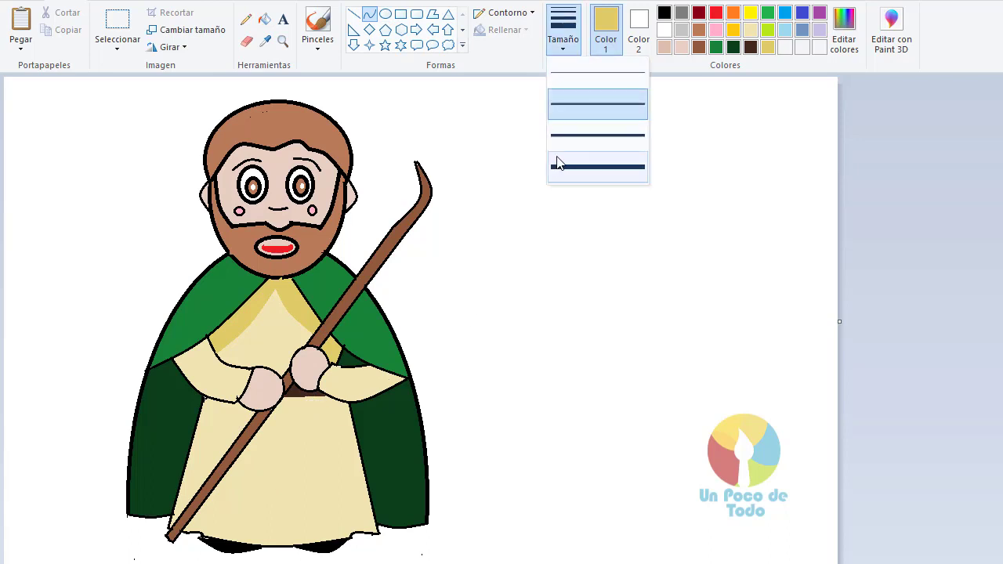
pyautogui.click(556, 160)
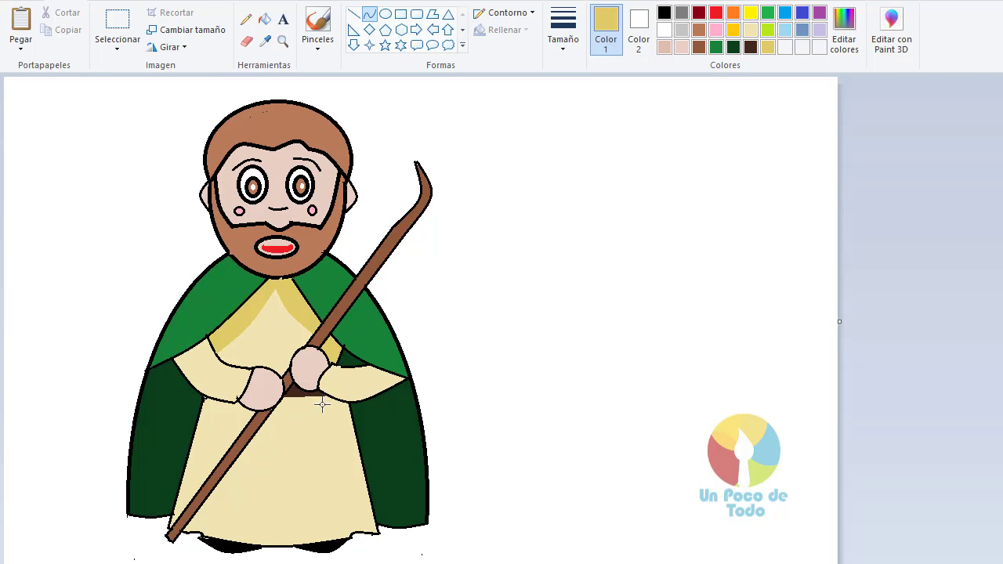
pyautogui.moveTo(321, 404); pyautogui.dragTo(347, 503)
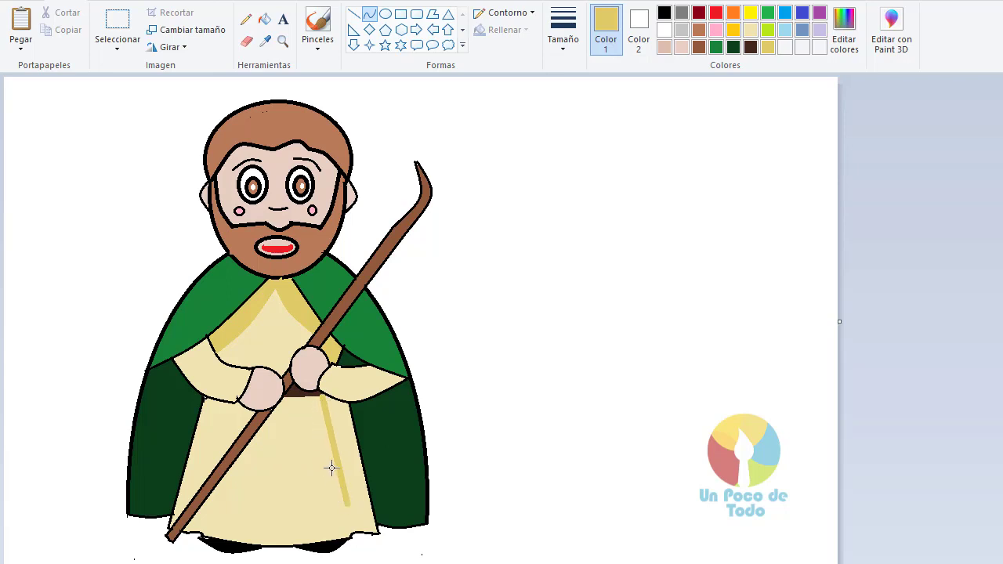
pyautogui.moveTo(324, 457); pyautogui.dragTo(328, 459)
pyautogui.click(328, 460)
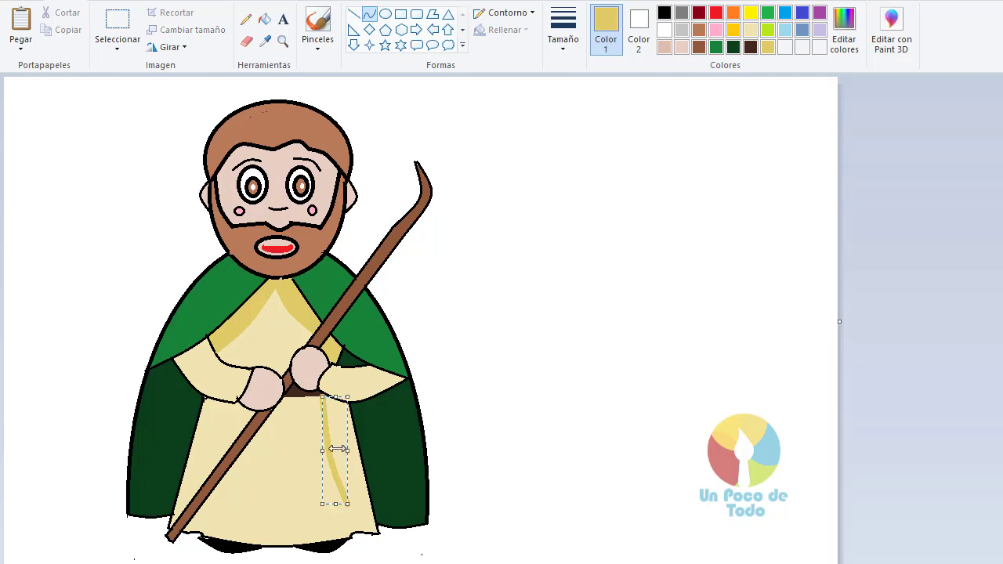
pyautogui.click(453, 414)
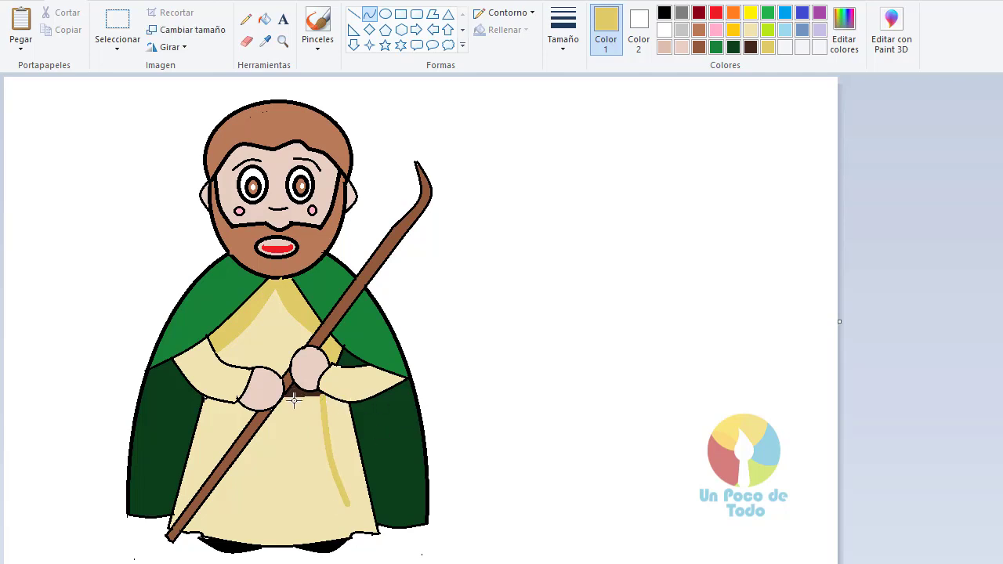
# Draw two more curved darker beige fold lines down the skirt, one from mid-belt and one from beside the left hand, both toward the hem.
pyautogui.moveTo(299, 398)
pyautogui.mouseDown()
pyautogui.moveTo(309, 503)
pyautogui.moveTo(295, 473)
pyautogui.mouseUp()
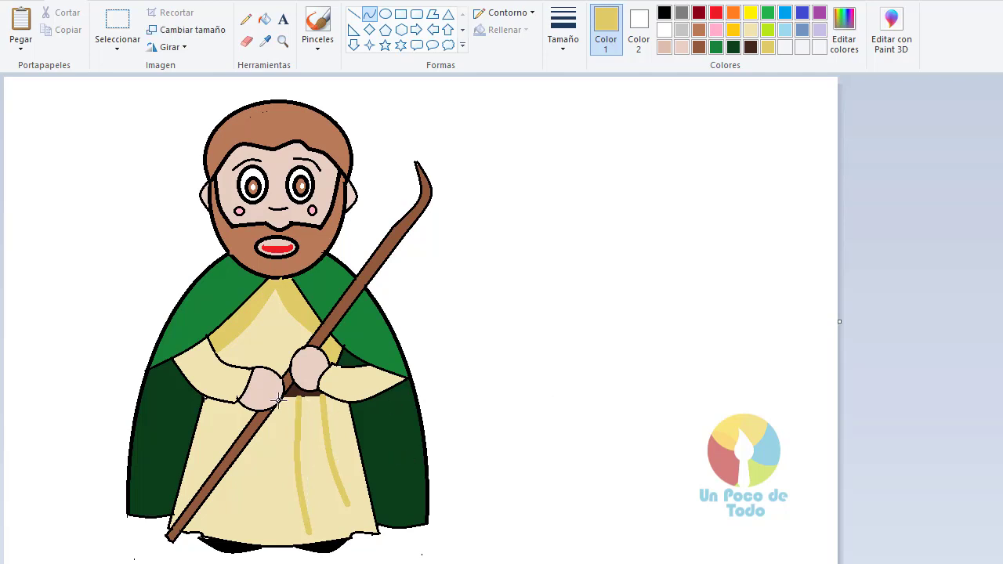
pyautogui.moveTo(270, 443); pyautogui.dragTo(274, 519)
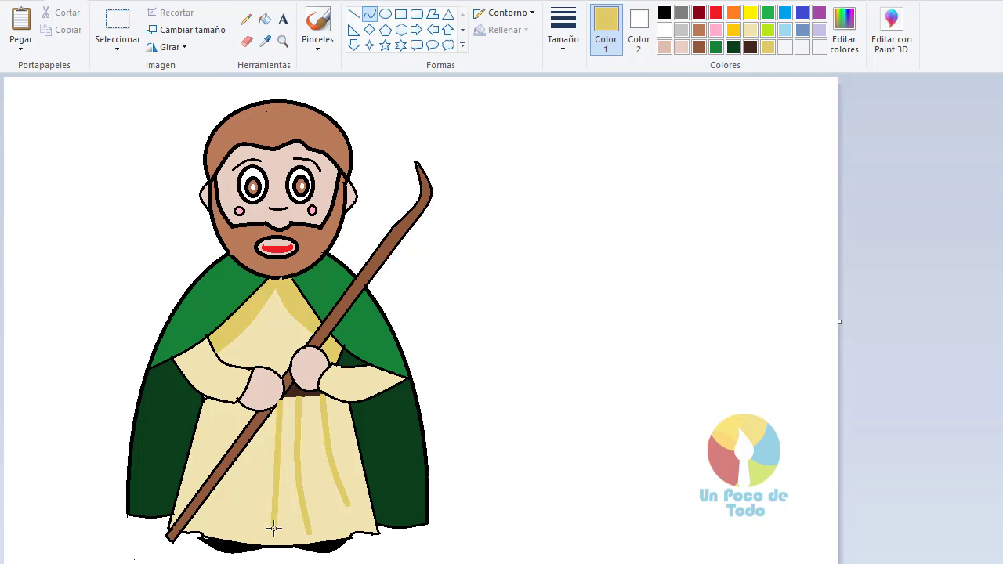
pyautogui.moveTo(260, 474); pyautogui.dragTo(281, 465)
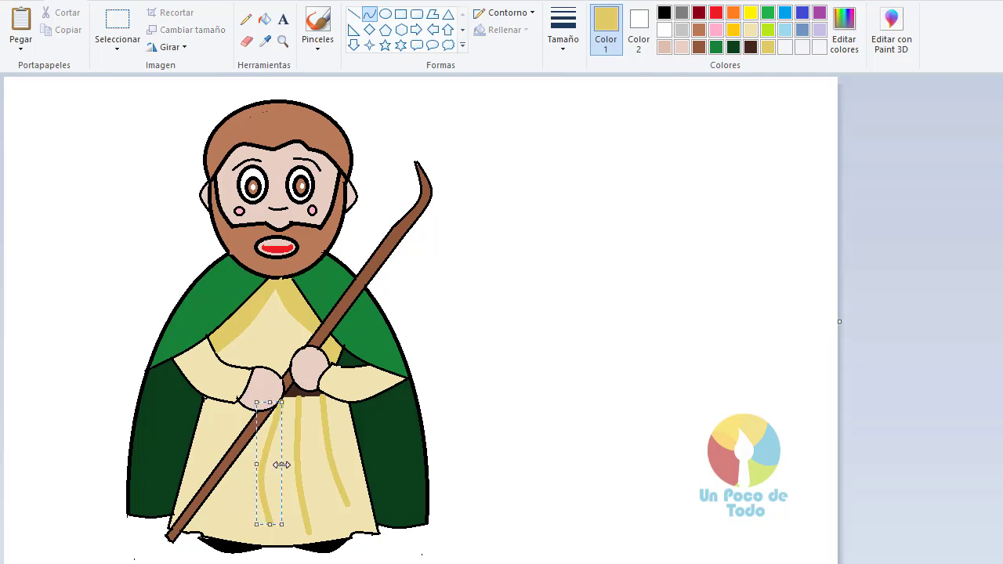
pyautogui.click(502, 404)
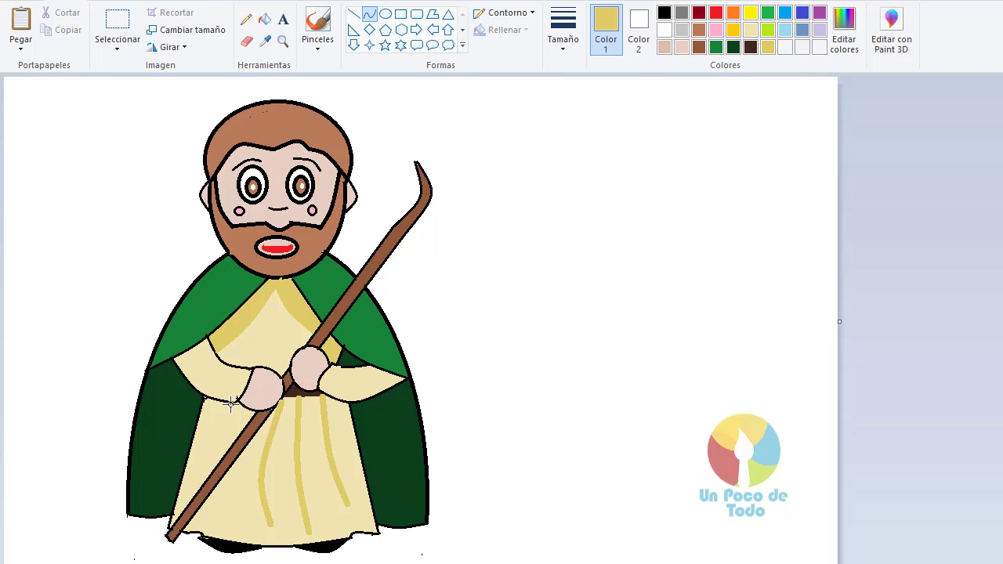